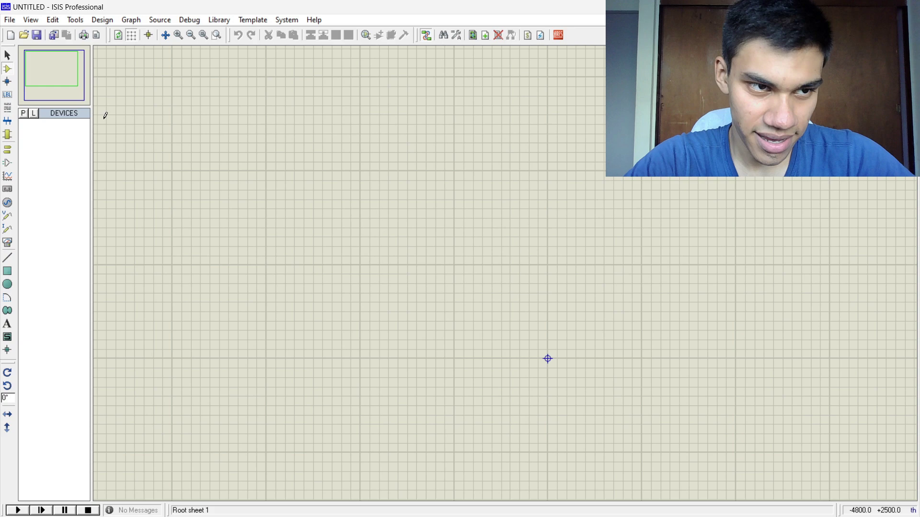
- Search the device library for "v3pha" and add the V3PHASE three phase mains line generator to the device list
{"action": "left_click", "coordinate": [24, 114]}
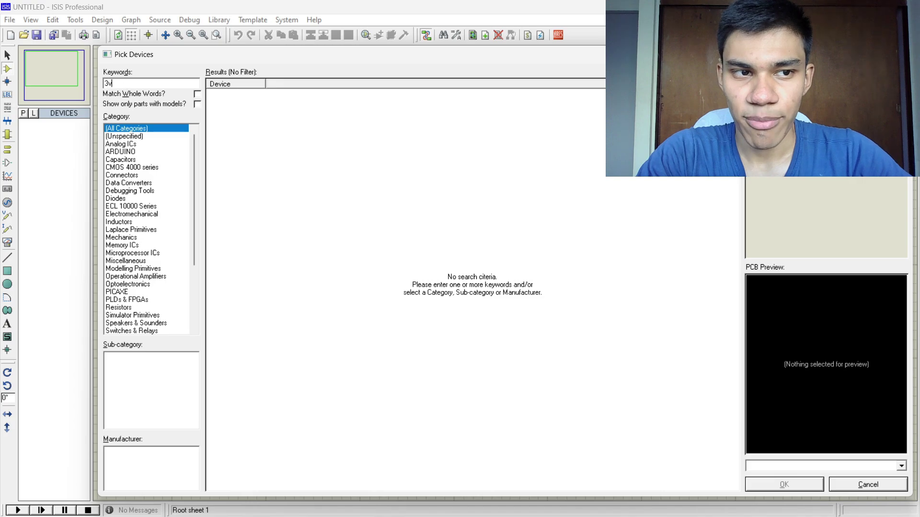
{"action": "type", "text": "3vpha"}
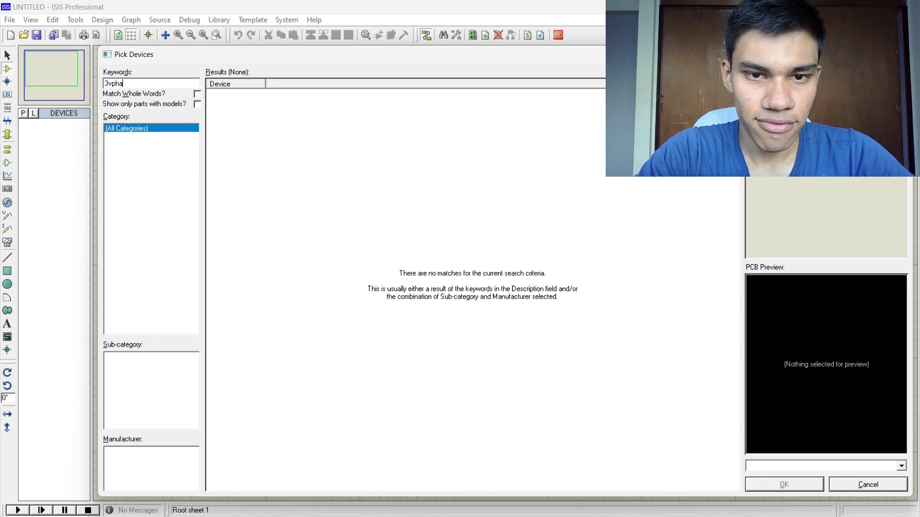
{"action": "key", "text": "BackSpace"}
{"action": "key", "text": "BackSpace"}
{"action": "key", "text": "BackSpace"}
{"action": "key", "text": "BackSpace"}
{"action": "key", "text": "BackSpace"}
{"action": "type", "text": "v3pha"}
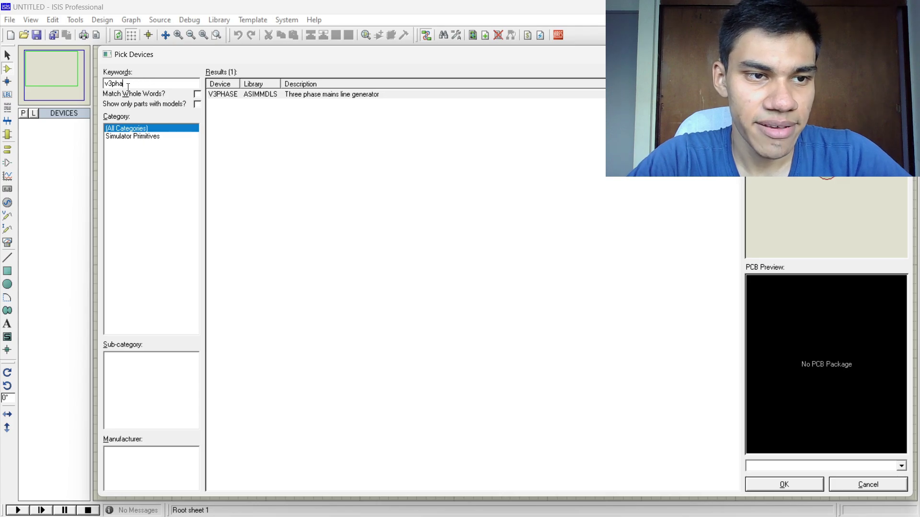
{"action": "left_click", "coordinate": [269, 108]}
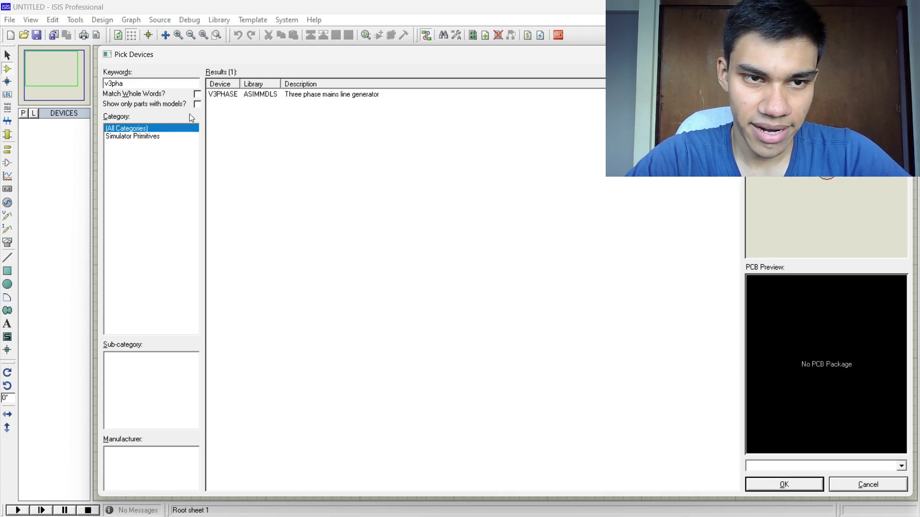
{"action": "left_click", "coordinate": [248, 98]}
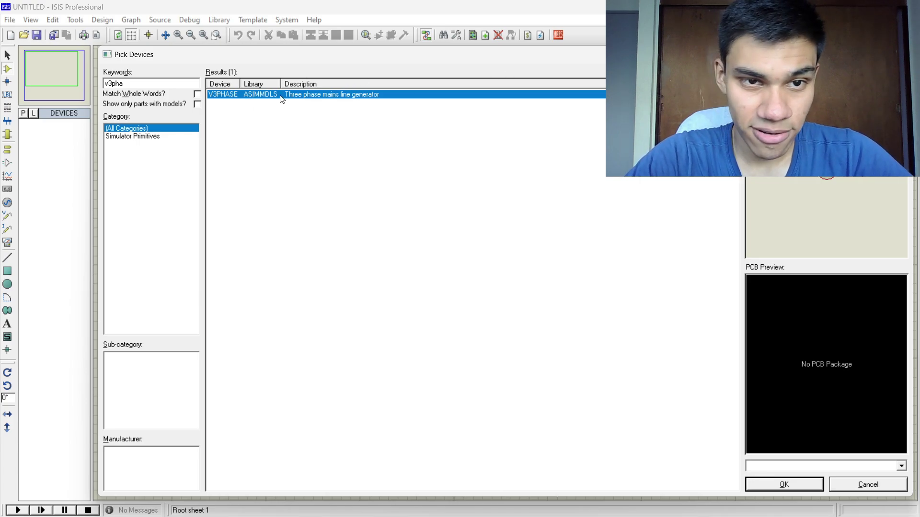
{"action": "double_click", "coordinate": [261, 98]}
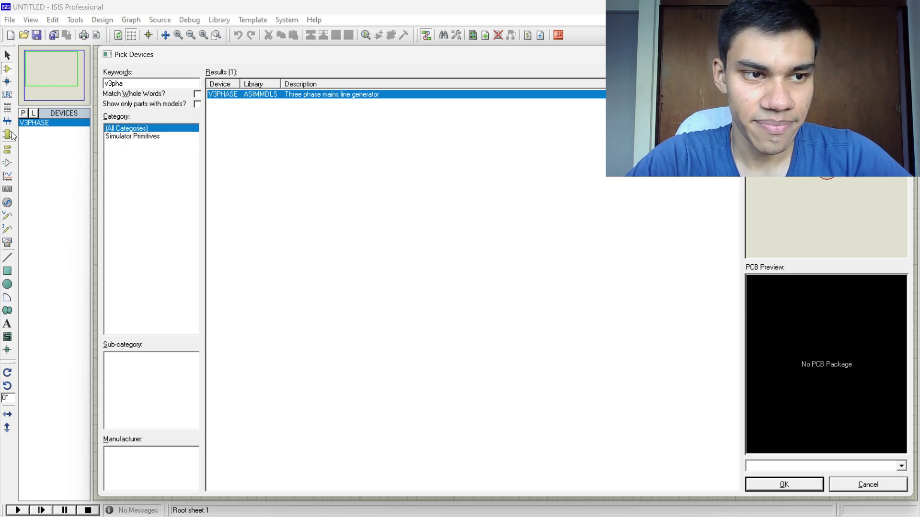
- Search the device library for "diode" and add the generic DIODE from the DEVICE library to the device list
{"action": "key", "text": "BackSpace"}
{"action": "key", "text": "BackSpace"}
{"action": "key", "text": "BackSpace"}
{"action": "key", "text": "BackSpace"}
{"action": "key", "text": "BackSpace"}
{"action": "type", "text": "diod"}
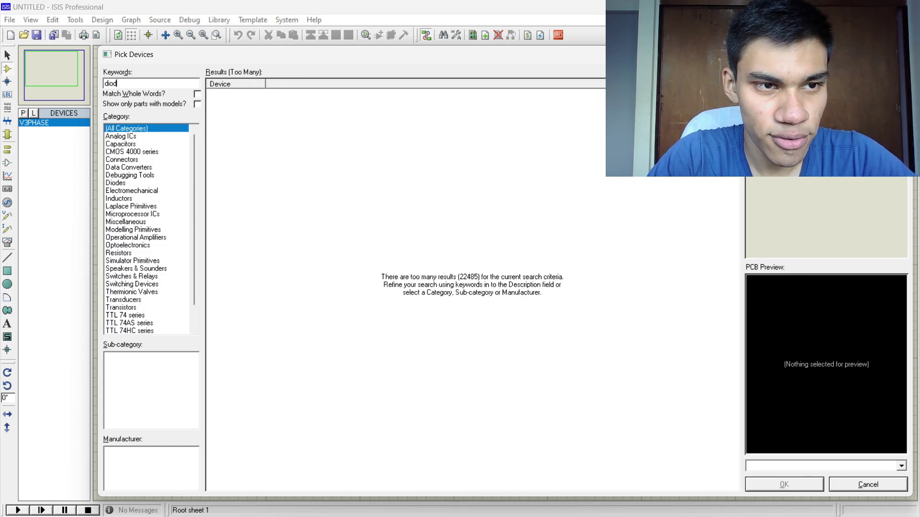
{"action": "type", "text": "e"}
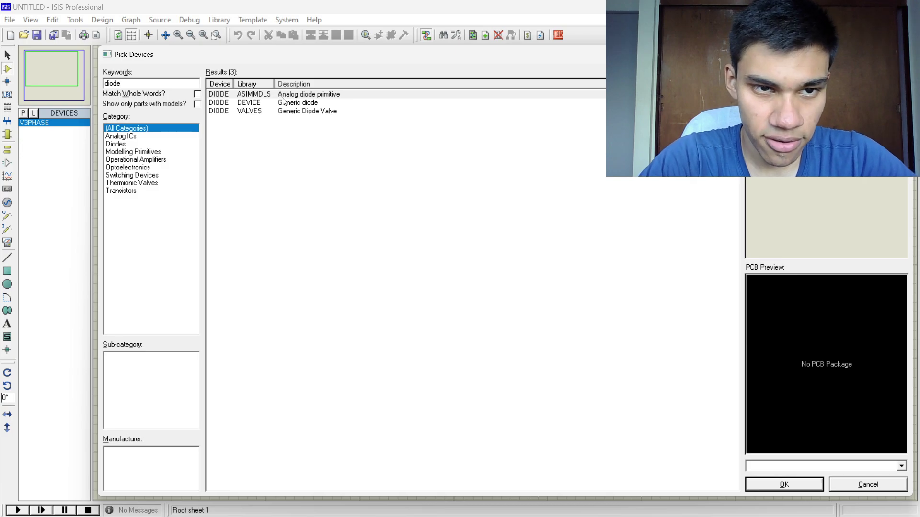
{"action": "left_click", "coordinate": [284, 102]}
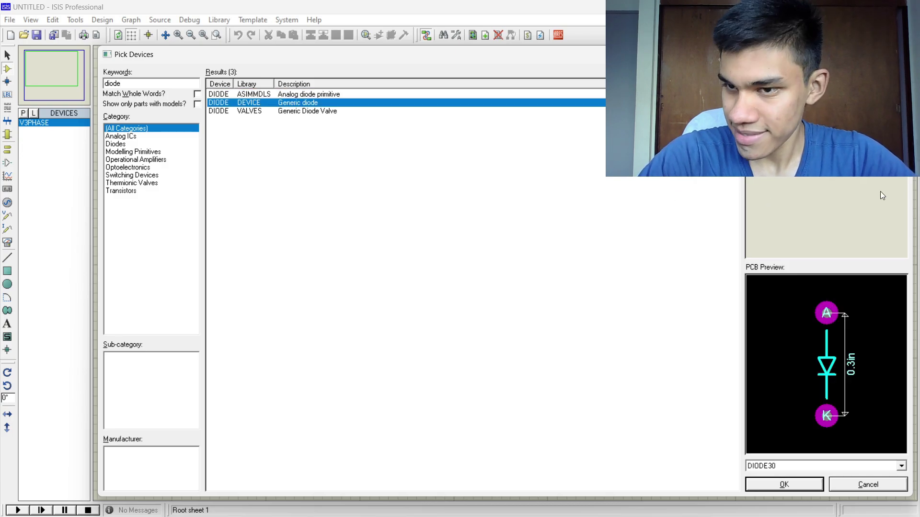
{"action": "double_click", "coordinate": [349, 103]}
- Add the animated CAPACITOR model from the ACTIVE library to the device list and close the device picker
{"action": "left_click_drag", "start_coordinate": [584, 59], "coordinate": [563, 43]}
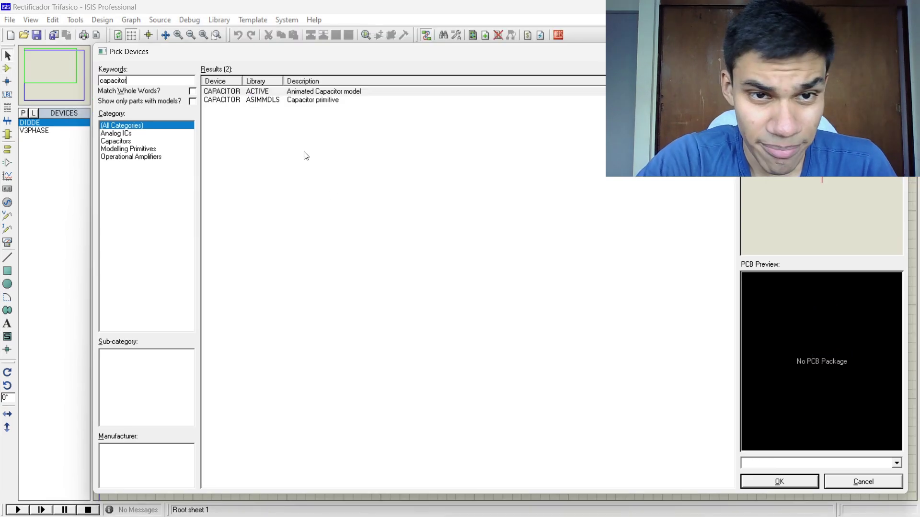
{"action": "double_click", "coordinate": [268, 92]}
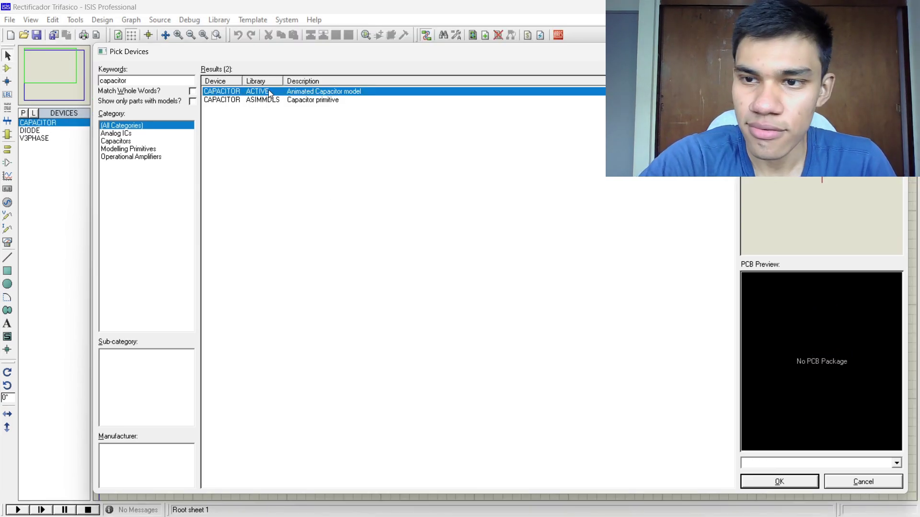
{"action": "left_click", "coordinate": [786, 485]}
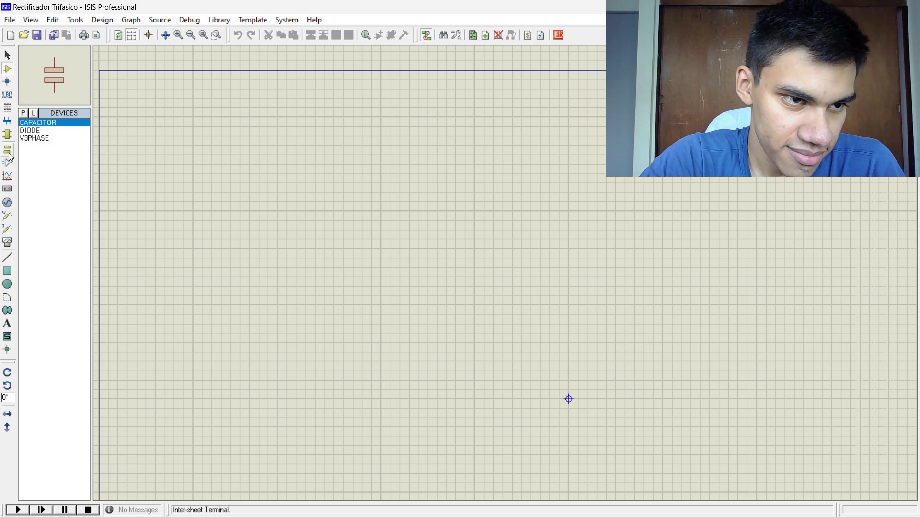
- Place an oscilloscope on the sheet and an AC voltmeter directly above it
{"action": "left_click", "coordinate": [12, 249]}
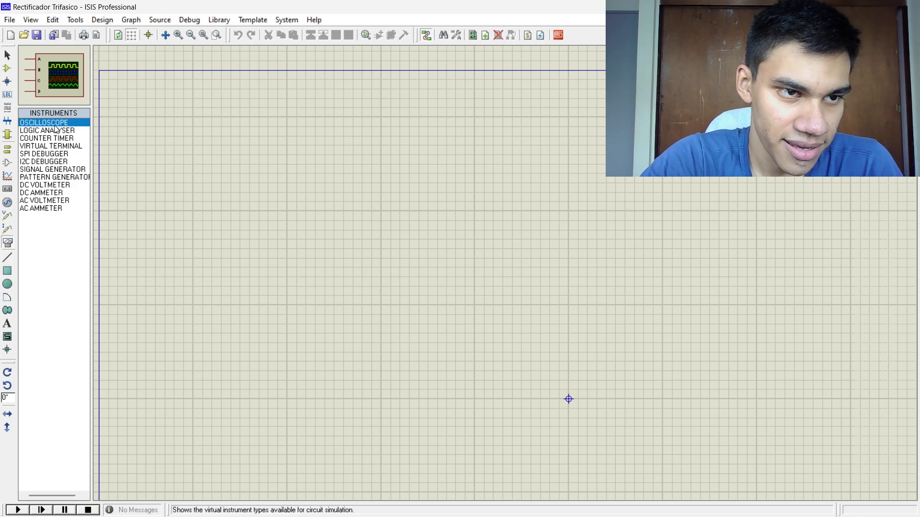
{"action": "left_click", "coordinate": [454, 153]}
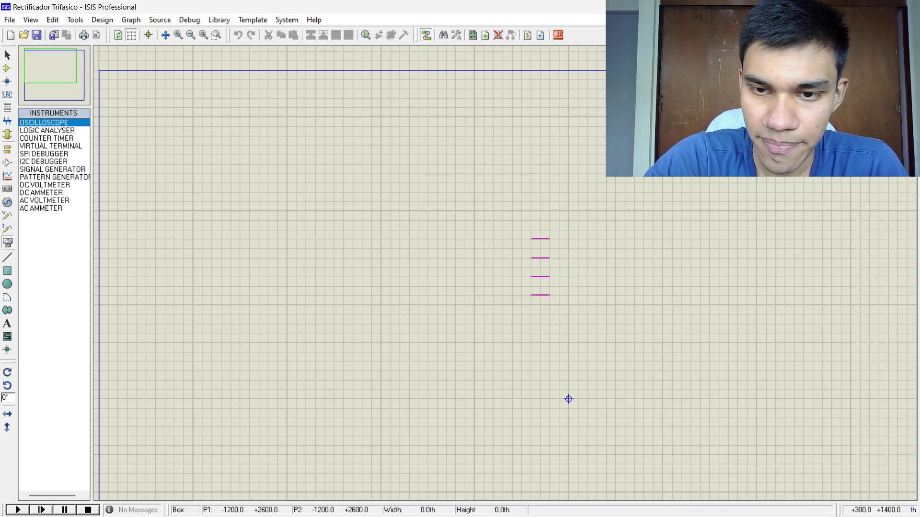
{"action": "left_click", "coordinate": [581, 249]}
{"action": "left_click_drag", "start_coordinate": [585, 253], "coordinate": [660, 290]}
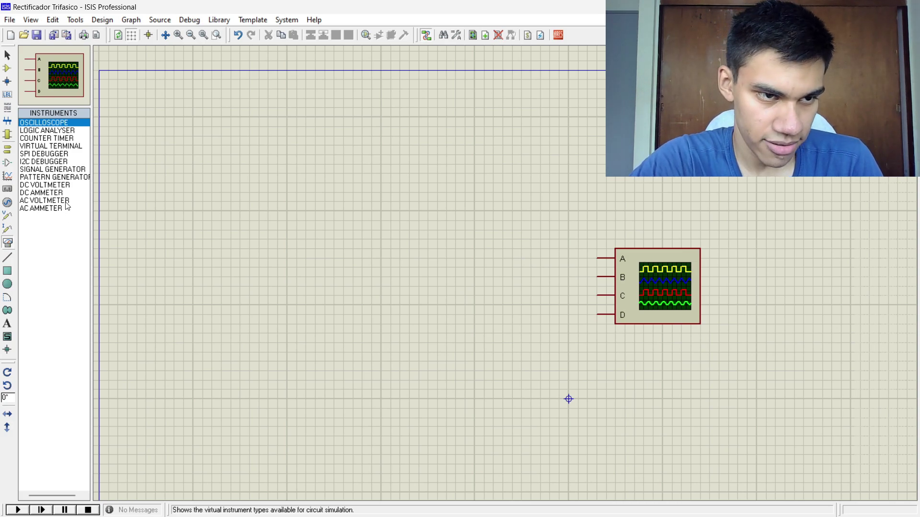
{"action": "left_click", "coordinate": [66, 201]}
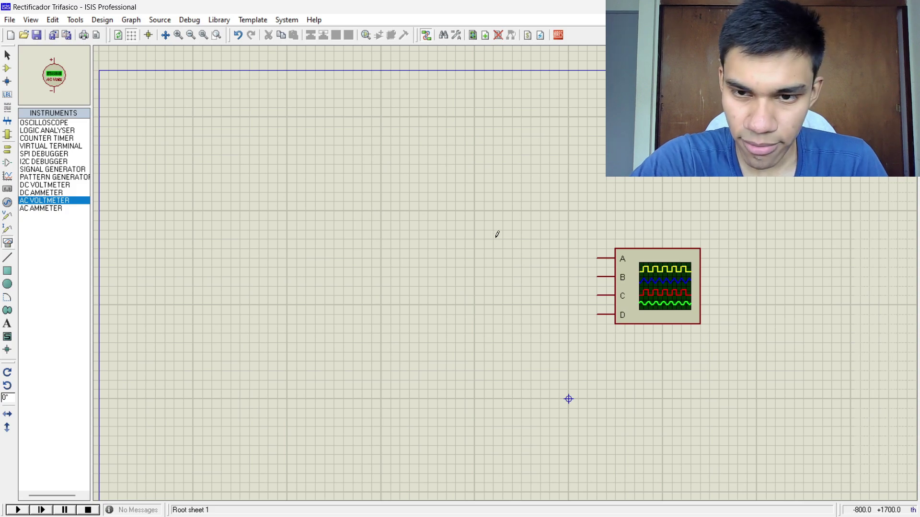
{"action": "left_click", "coordinate": [660, 194]}
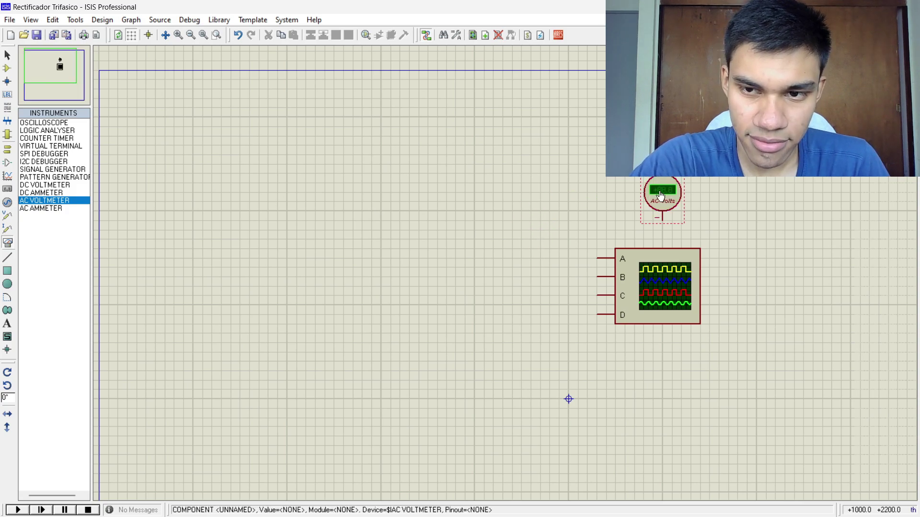
- Place a GROUND terminal in the open area beside the oscilloscope's input pins
{"action": "left_click", "coordinate": [11, 151]}
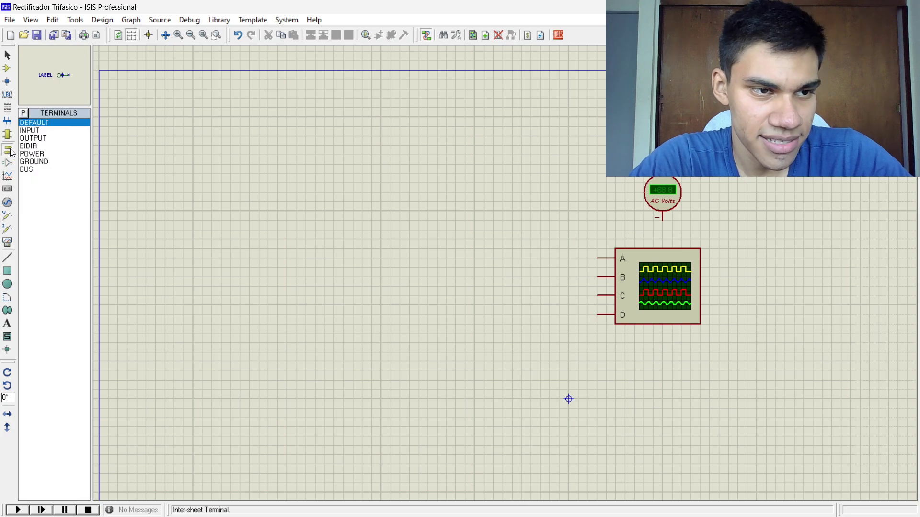
{"action": "left_click", "coordinate": [39, 131]}
{"action": "left_click", "coordinate": [39, 140]}
{"action": "left_click", "coordinate": [38, 162]}
{"action": "left_click", "coordinate": [37, 170]}
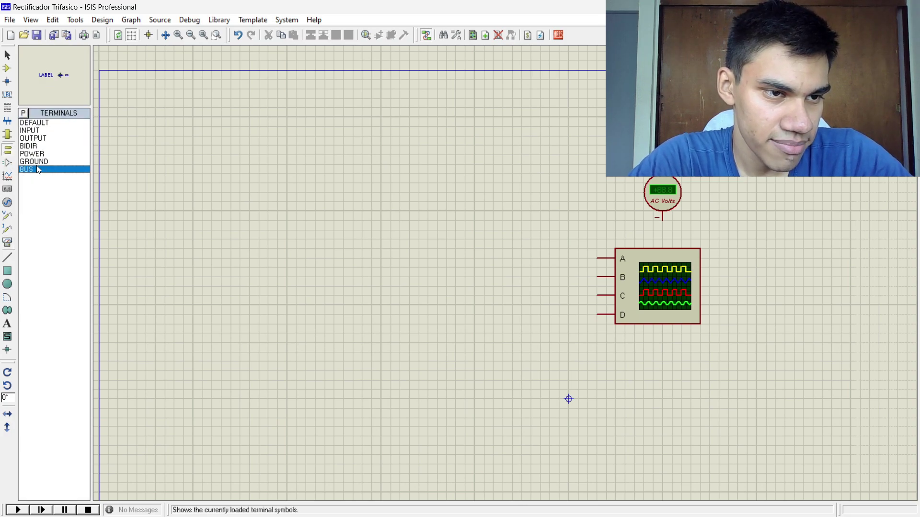
{"action": "left_click", "coordinate": [36, 163]}
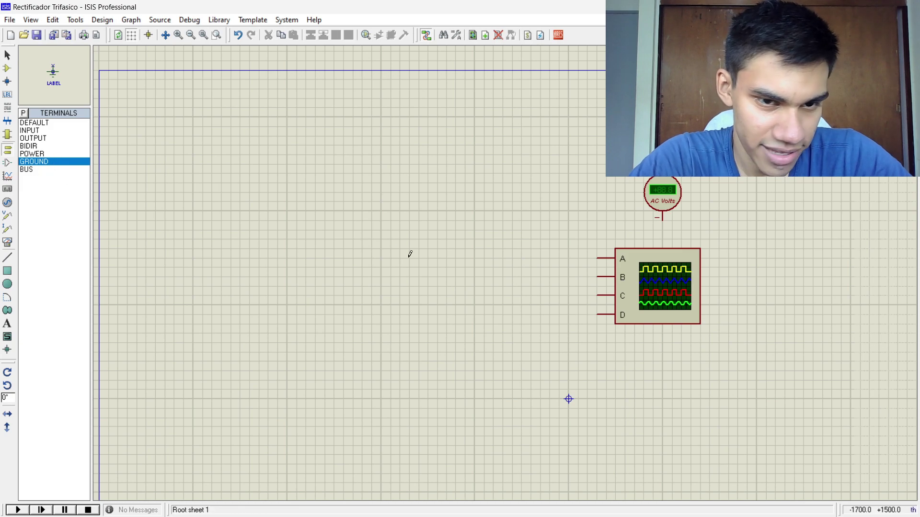
{"action": "left_click", "coordinate": [474, 305]}
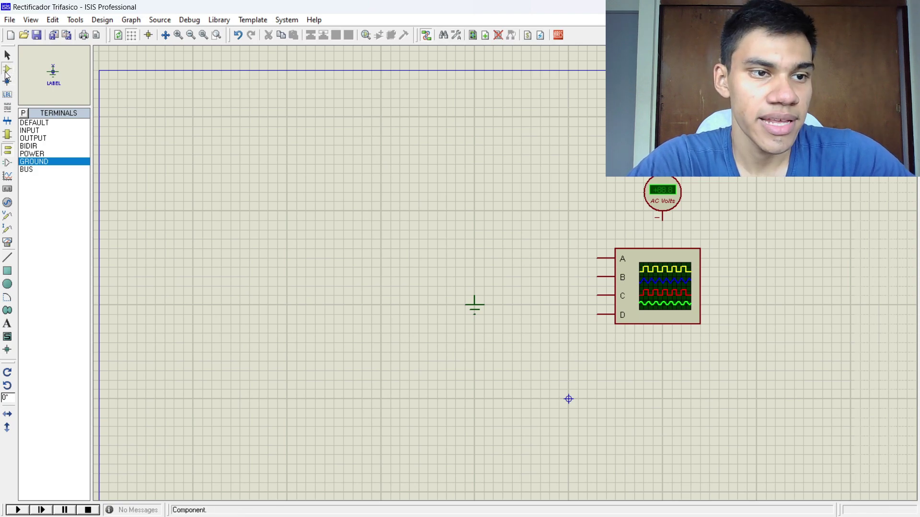
- Place the V3PHASE source, move the ground terminal just below its neutral pin and wire the two together
{"action": "left_click", "coordinate": [7, 68]}
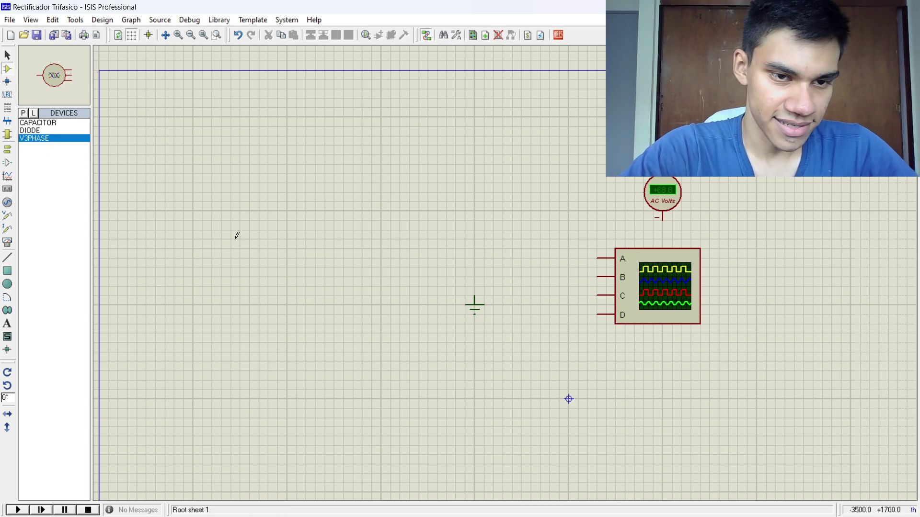
{"action": "left_click", "coordinate": [296, 276]}
{"action": "left_click_drag", "start_coordinate": [474, 306], "coordinate": [249, 334]}
{"action": "left_click", "coordinate": [249, 324]}
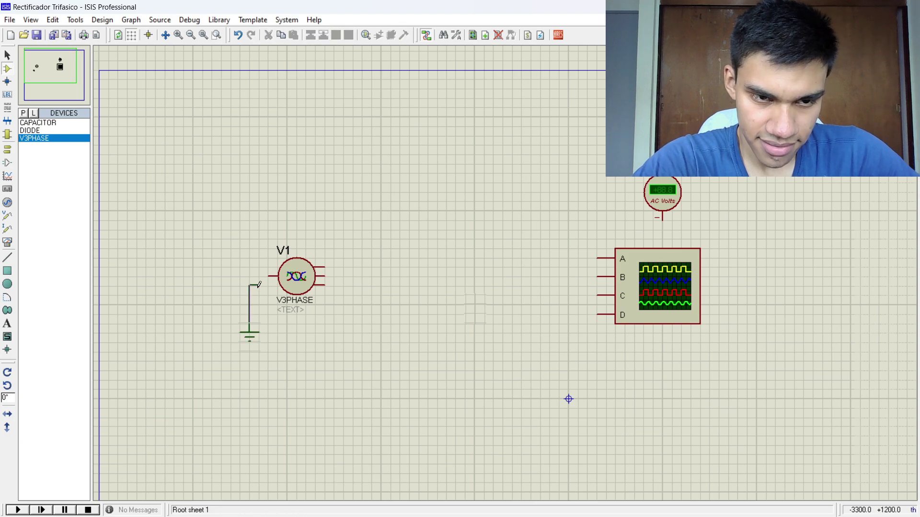
{"action": "left_click", "coordinate": [269, 276]}
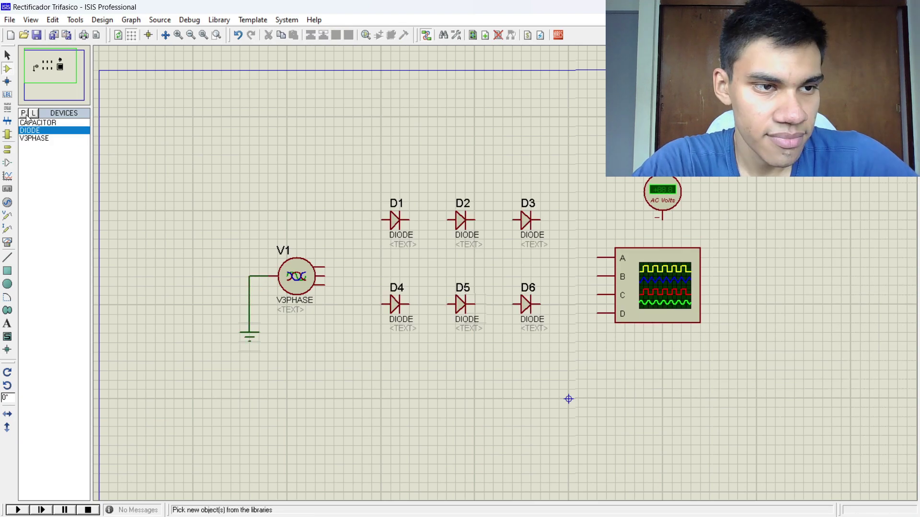
- Search the device library for "res" and add the generic resistor RES to the device list
{"action": "left_click", "coordinate": [23, 113]}
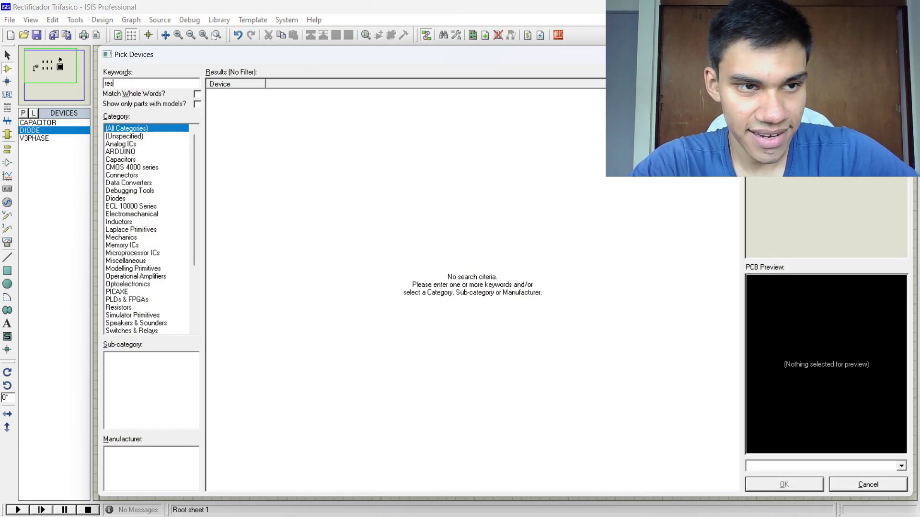
{"action": "double_click", "coordinate": [225, 95]}
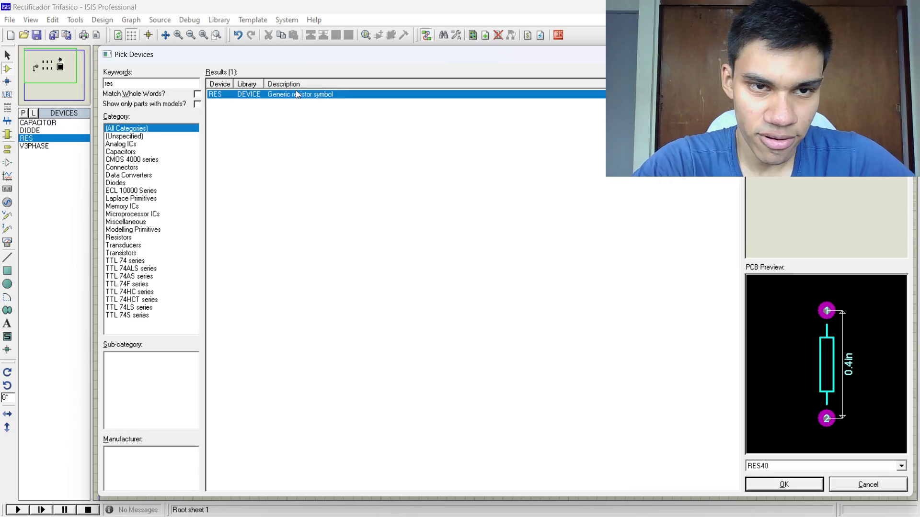
{"action": "left_click", "coordinate": [784, 485]}
- Select the block of six diodes and rotate it anti-clockwise
{"action": "left_click_drag", "start_coordinate": [458, 368], "coordinate": [262, 199]}
{"action": "right_click", "coordinate": [305, 234]}
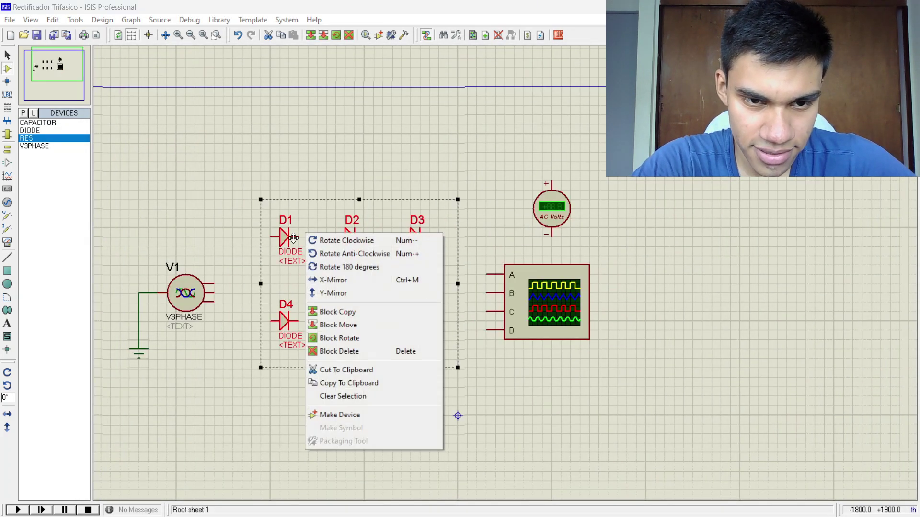
{"action": "left_click", "coordinate": [343, 254]}
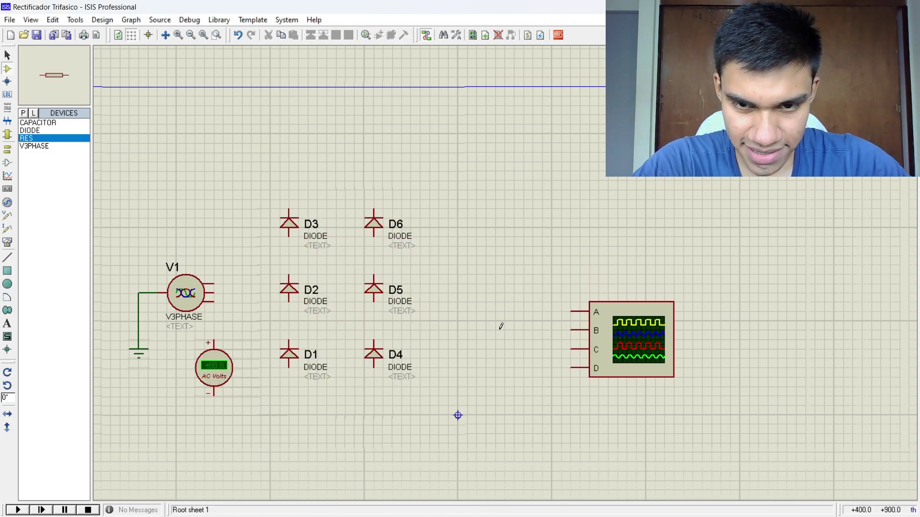
- Place a RES resistor between the diodes and the oscilloscope and rotate it anti-clockwise to stand vertically
{"action": "left_click", "coordinate": [471, 292]}
{"action": "right_click", "coordinate": [493, 291]}
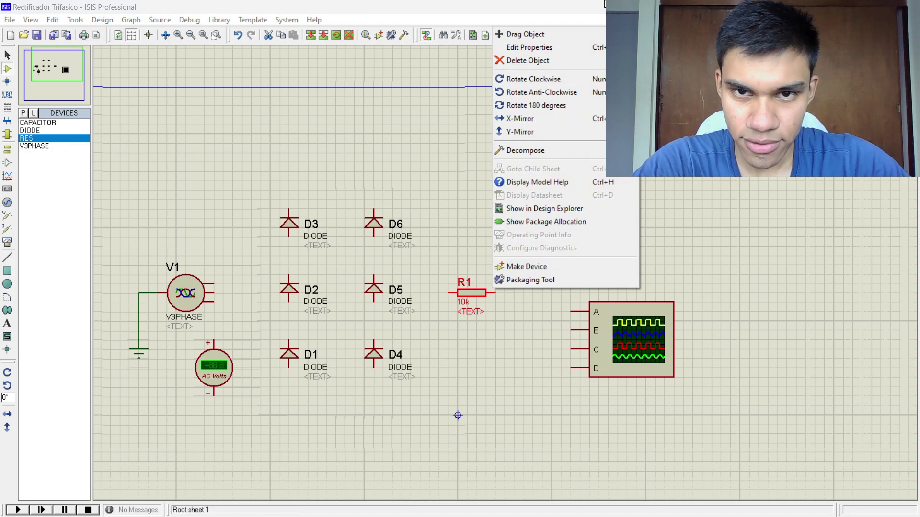
{"action": "left_click", "coordinate": [541, 92]}
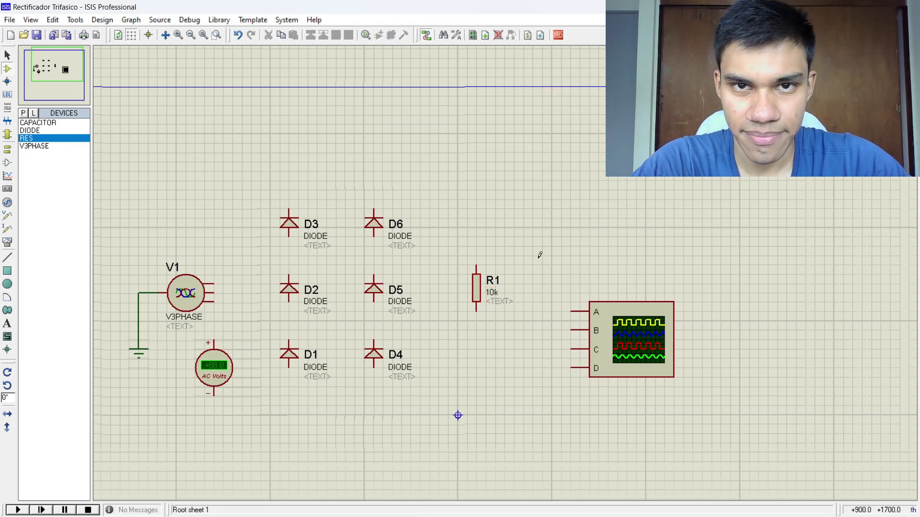
- Wire the cathodes of D3 and D6 together, then connect D3 to D2 and D6 to D5 in series
{"action": "left_click", "coordinate": [374, 211]}
{"action": "left_click", "coordinate": [289, 211]}
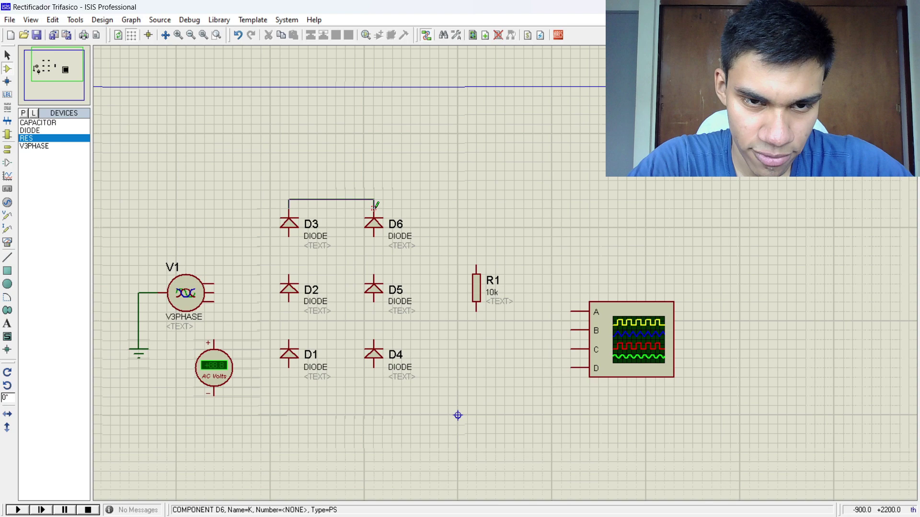
{"action": "left_click", "coordinate": [289, 234]}
{"action": "left_click", "coordinate": [289, 279]}
{"action": "left_click", "coordinate": [374, 235]}
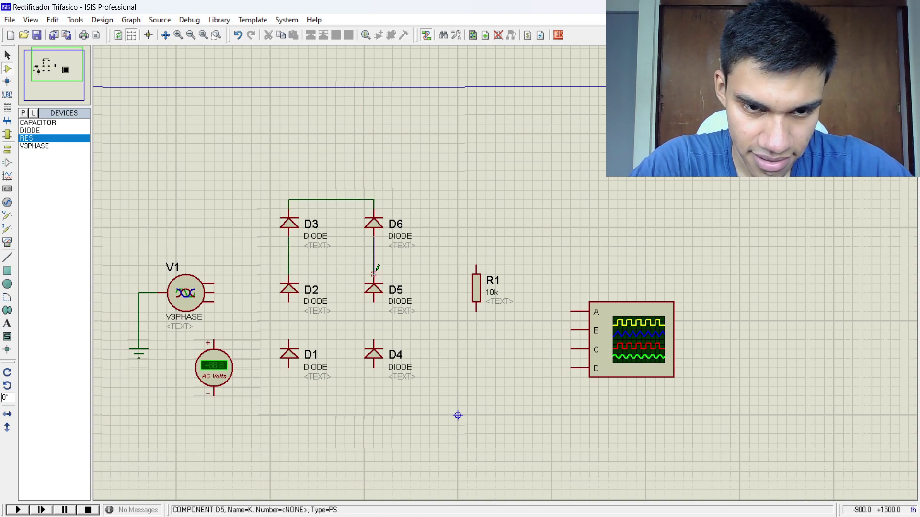
{"action": "left_click", "coordinate": [374, 278]}
{"action": "left_click", "coordinate": [289, 302]}
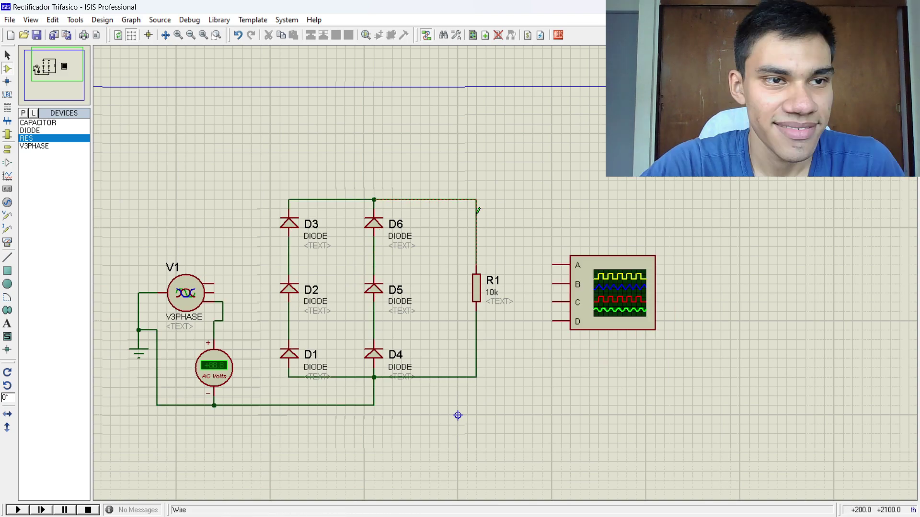
- Delete the two wires that connect resistor R1 to the upper and lower ends of the diode columns
{"action": "right_click", "coordinate": [477, 209]}
{"action": "left_click", "coordinate": [508, 243]}
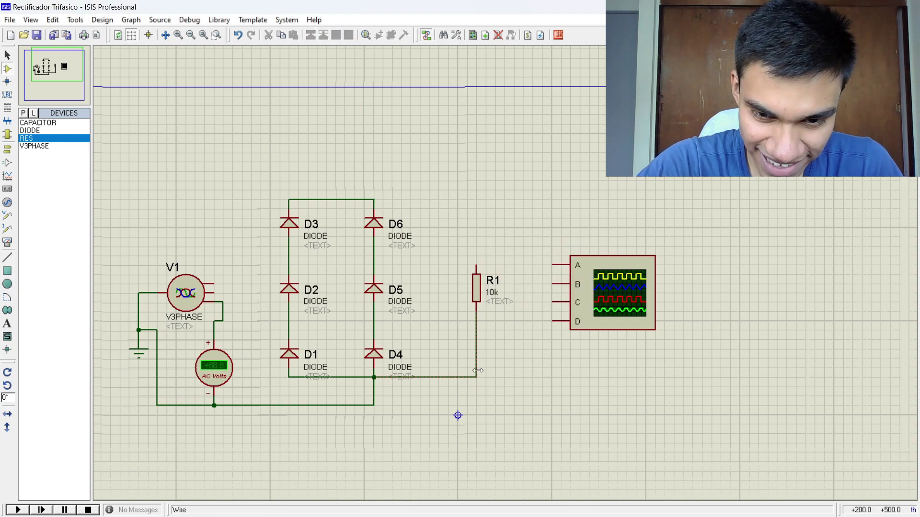
{"action": "right_click", "coordinate": [477, 370]}
{"action": "left_click", "coordinate": [527, 402]}
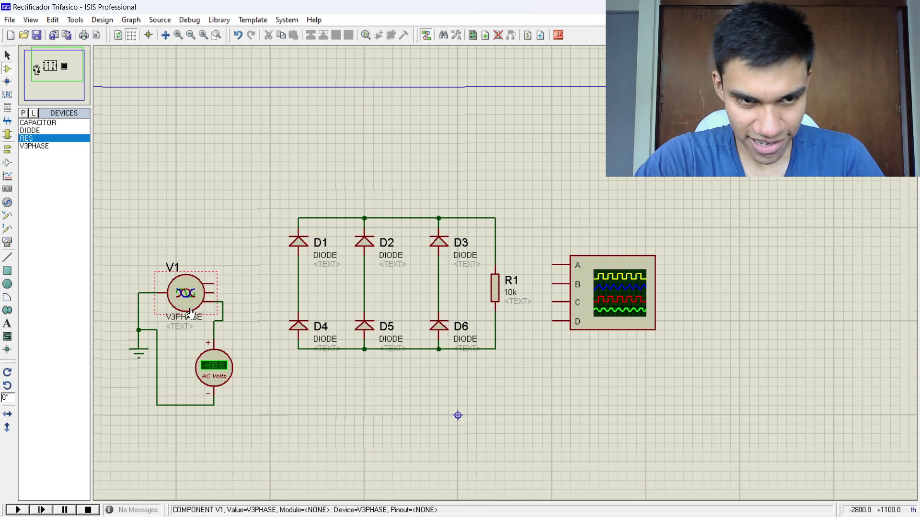
- Wire V1's three phases to the midpoints of the D1–D4, D2–D5 and D3–D6 columns, and the voltmeter's negative terminal to the bridge's lower rail
{"action": "left_click", "coordinate": [214, 283]}
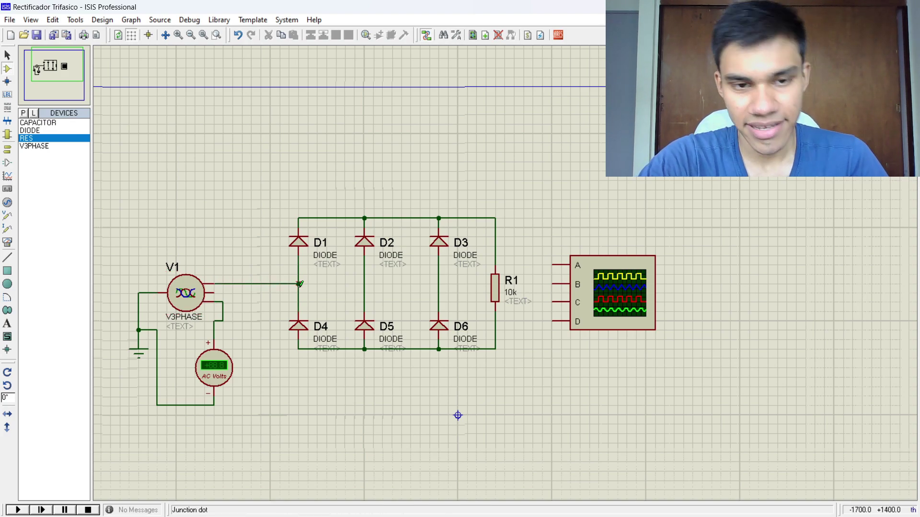
{"action": "left_click", "coordinate": [299, 284]}
{"action": "left_click", "coordinate": [214, 291]}
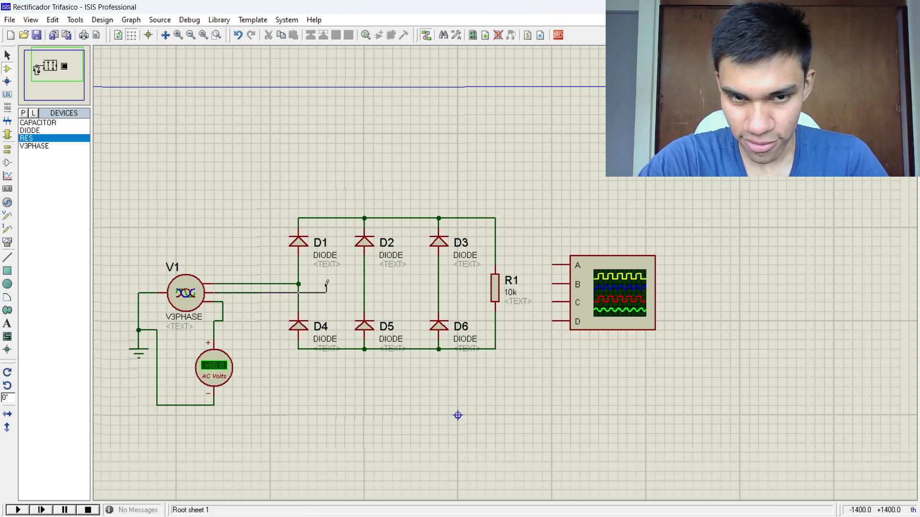
{"action": "left_click", "coordinate": [364, 292]}
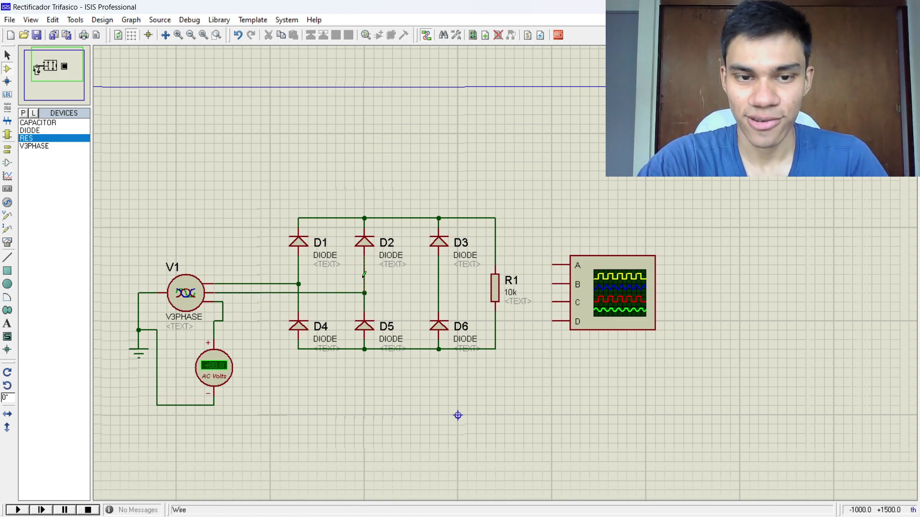
{"action": "left_click", "coordinate": [224, 302]}
{"action": "left_click", "coordinate": [439, 302]}
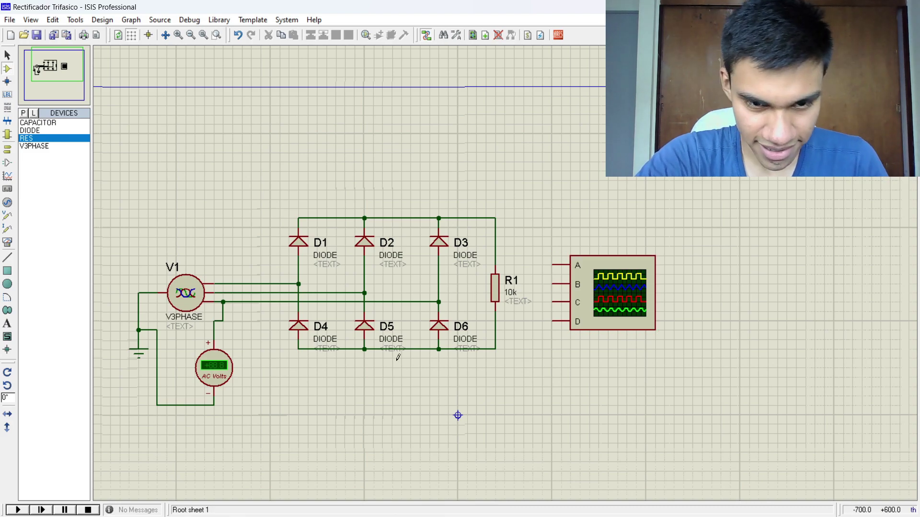
{"action": "left_click", "coordinate": [214, 405]}
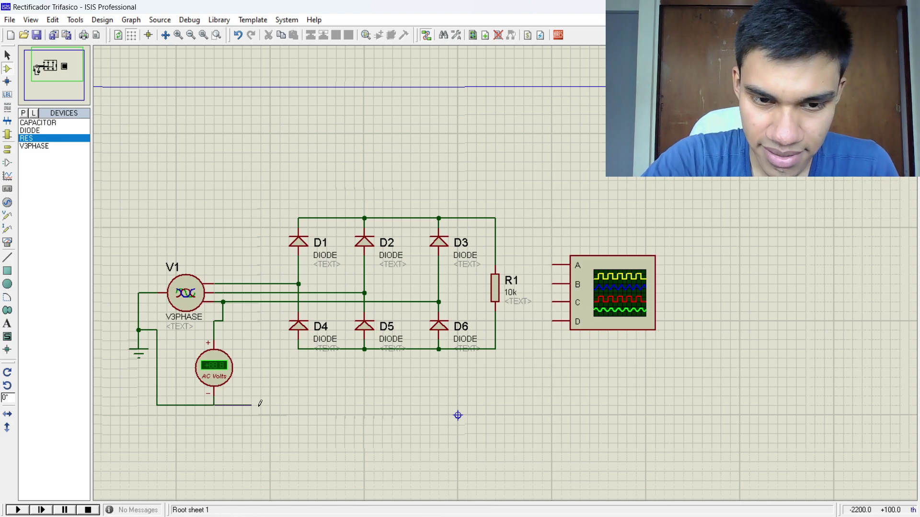
{"action": "left_click", "coordinate": [402, 349]}
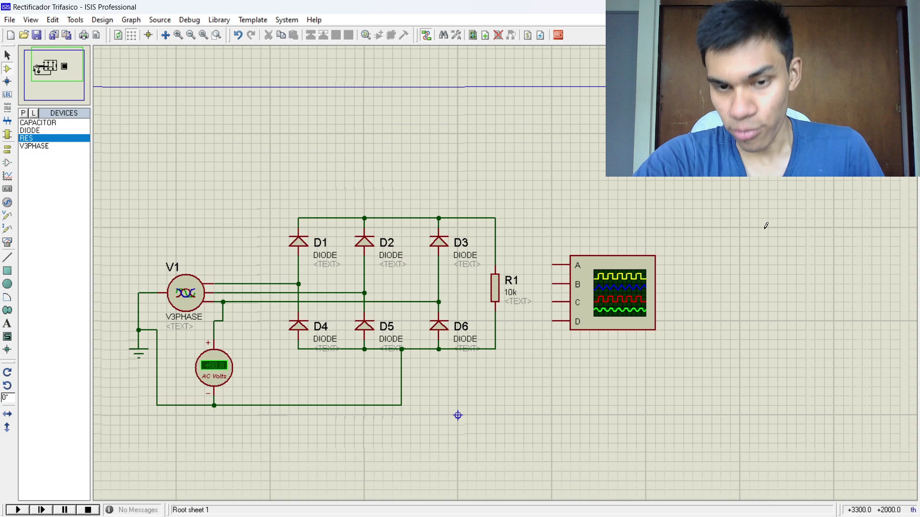
- Move the oscilloscope slightly away from R1 and wire its channel D to the bridge's upper rail at R1
{"action": "left_click_drag", "start_coordinate": [565, 257], "coordinate": [584, 258]}
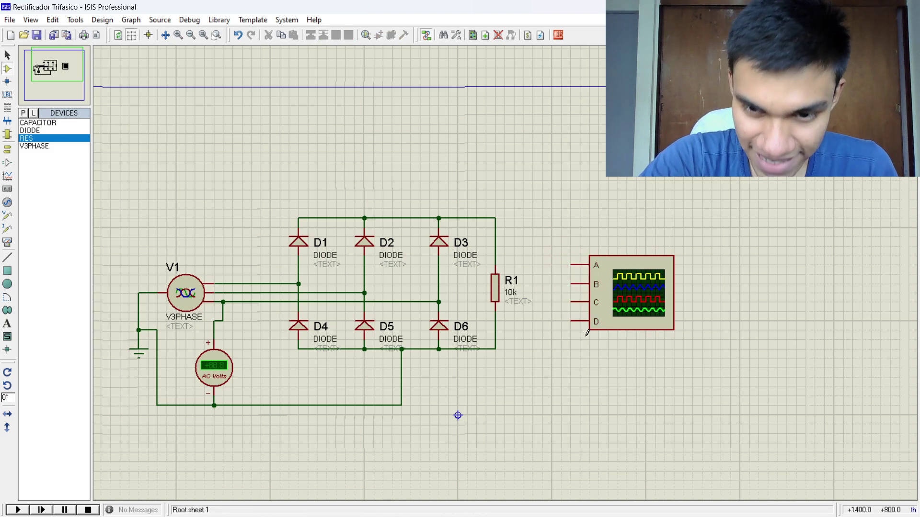
{"action": "left_click", "coordinate": [572, 321]}
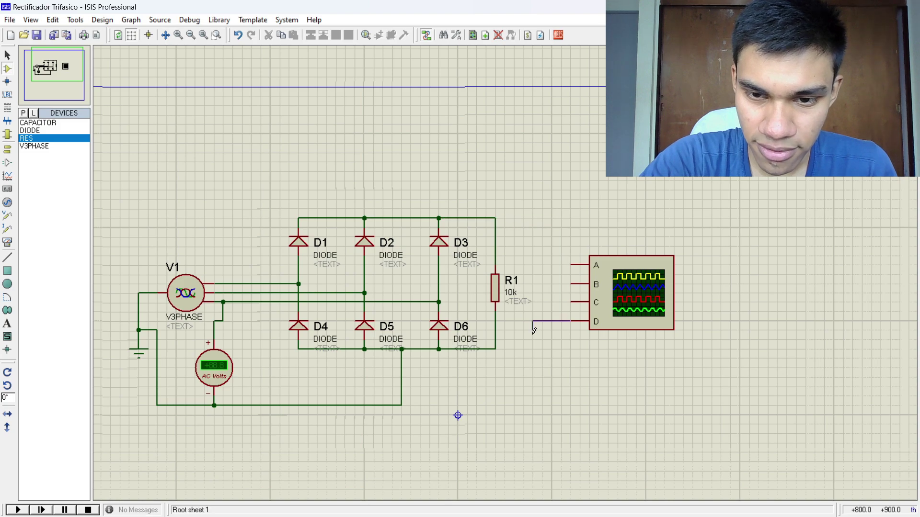
{"action": "left_click", "coordinate": [496, 218]}
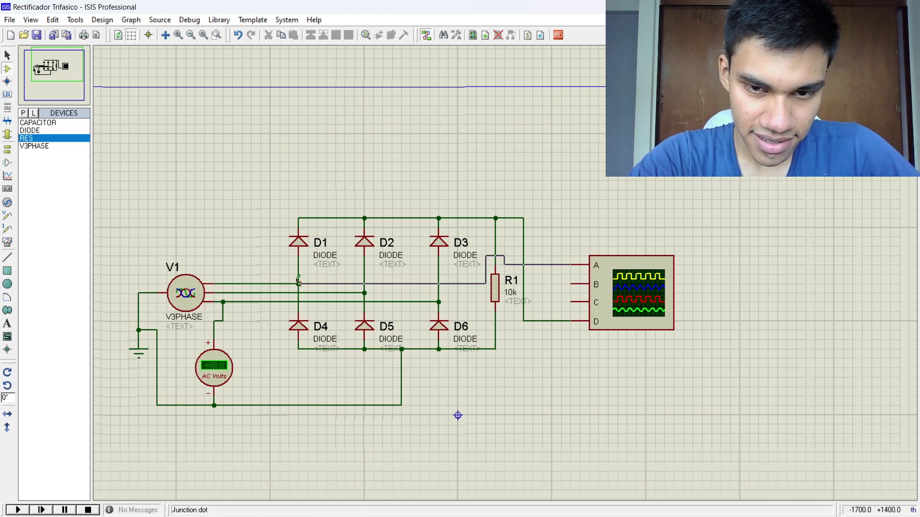
- Wire oscilloscope channels A, B and C to the phase lines at the D1–D4, D2–D5 and D3–D6 midpoints respectively
{"action": "right_click", "coordinate": [574, 284]}
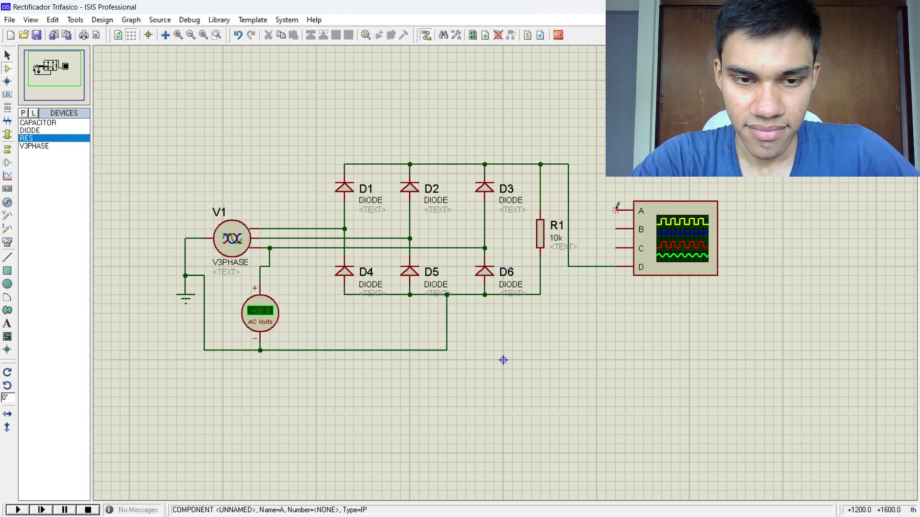
{"action": "left_click", "coordinate": [618, 211]}
{"action": "left_click", "coordinate": [355, 228]}
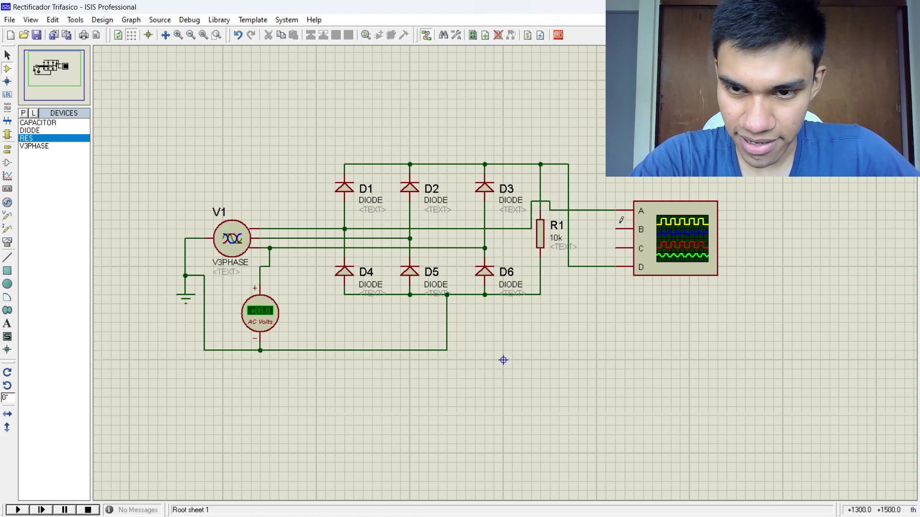
{"action": "left_click", "coordinate": [619, 229]}
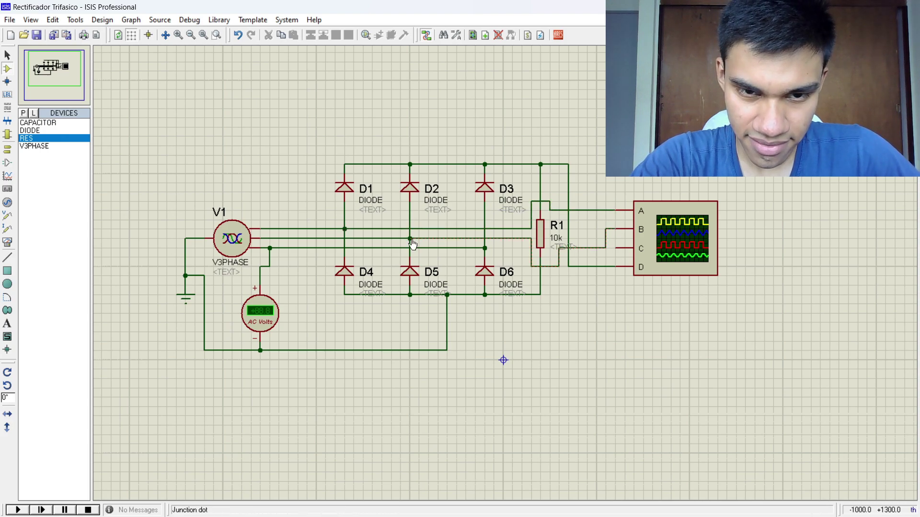
{"action": "left_click", "coordinate": [410, 238]}
{"action": "left_click", "coordinate": [613, 248]}
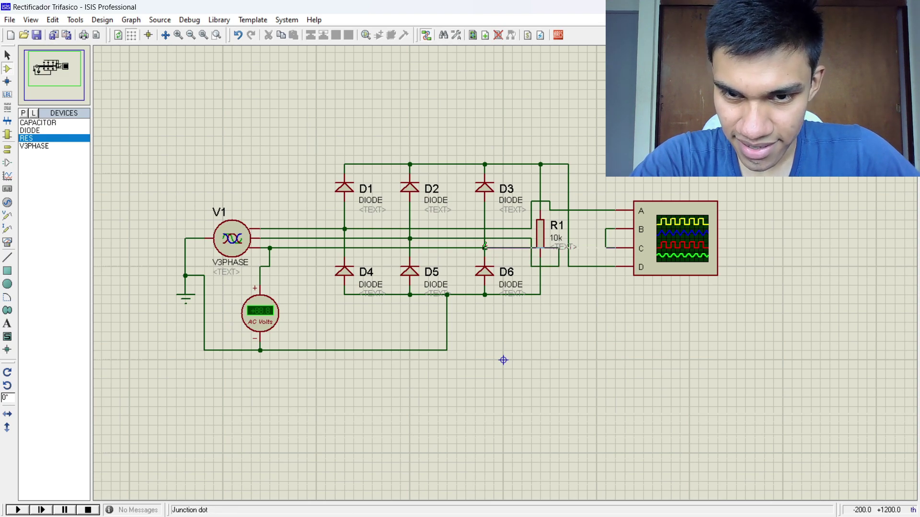
{"action": "left_click", "coordinate": [485, 248]}
- Run the simulation, examine the traces on the digital oscilloscope, and stop the simulation
{"action": "key", "text": "F5"}
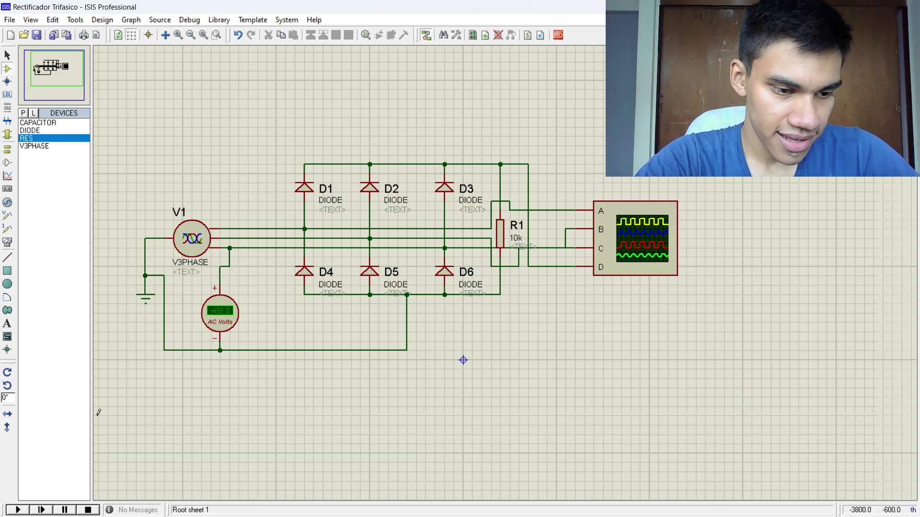
{"action": "left_click", "coordinate": [25, 508]}
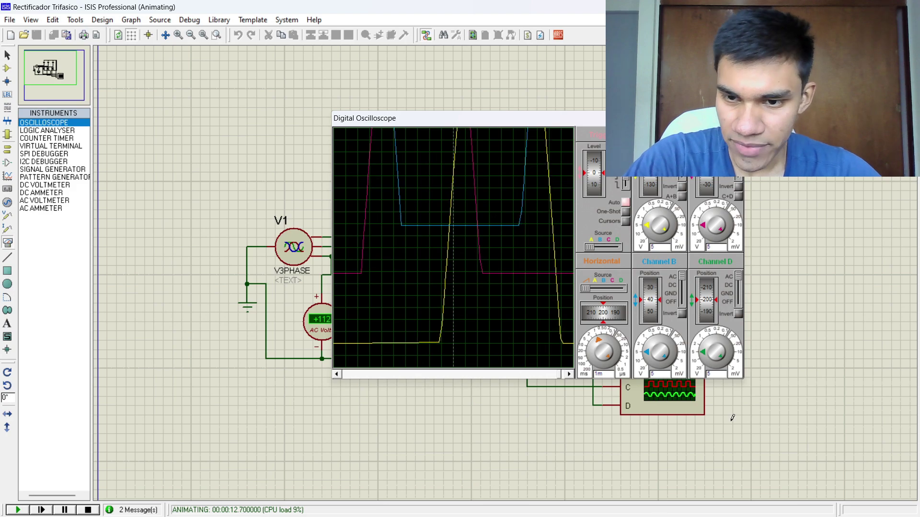
{"action": "mouse_move", "coordinate": [523, 124]}
{"action": "left_mouse_down"}
{"action": "mouse_move", "coordinate": [524, 449]}
{"action": "mouse_move", "coordinate": [488, 490]}
{"action": "mouse_move", "coordinate": [488, 172]}
{"action": "mouse_move", "coordinate": [527, 127]}
{"action": "left_mouse_up"}
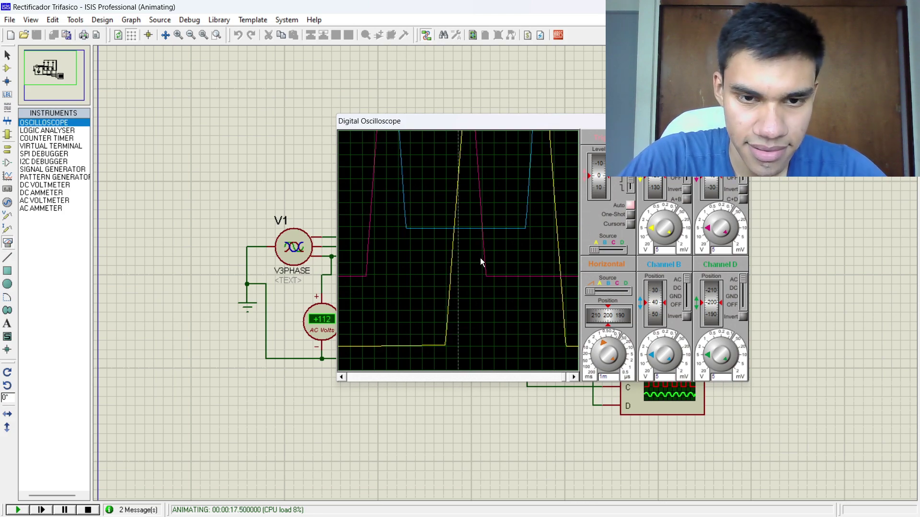
{"action": "key", "text": "shift+Pause"}
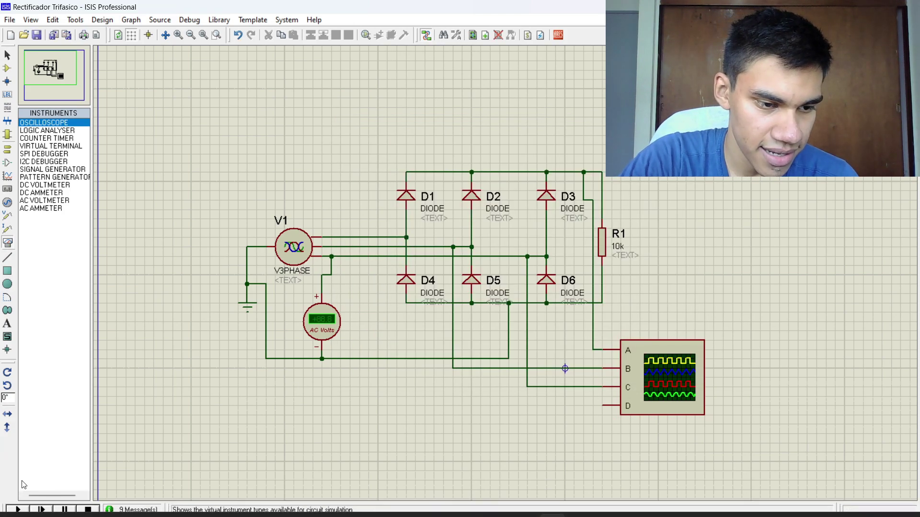
- Run the simulation again, compare the rectified output on channel A with the phase waveforms on channels B, C and D, and stop it
{"action": "left_click", "coordinate": [17, 510]}
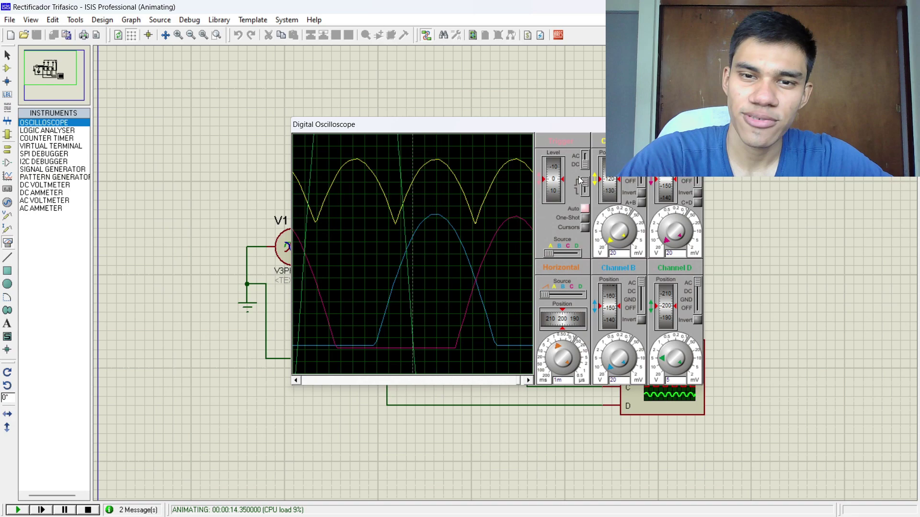
{"action": "left_click_drag", "start_coordinate": [564, 124], "coordinate": [499, 153]}
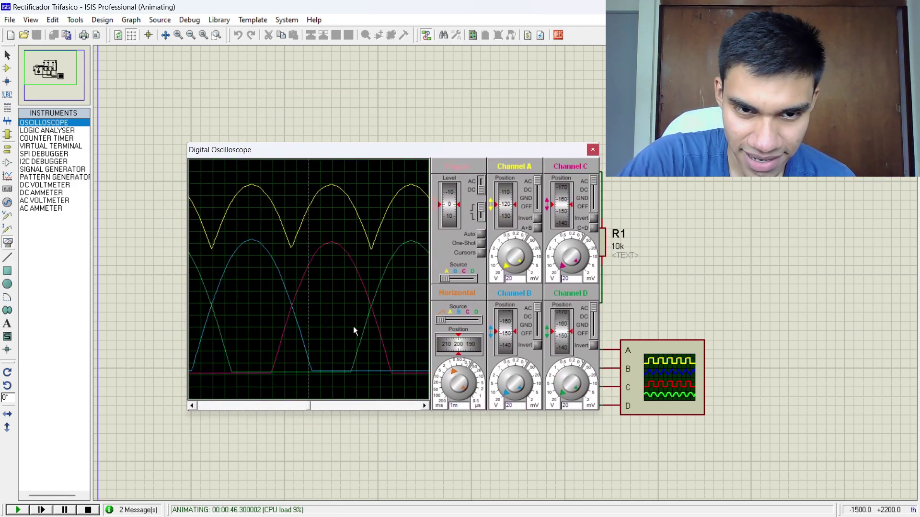
{"action": "left_click_drag", "start_coordinate": [373, 159], "coordinate": [421, 151]}
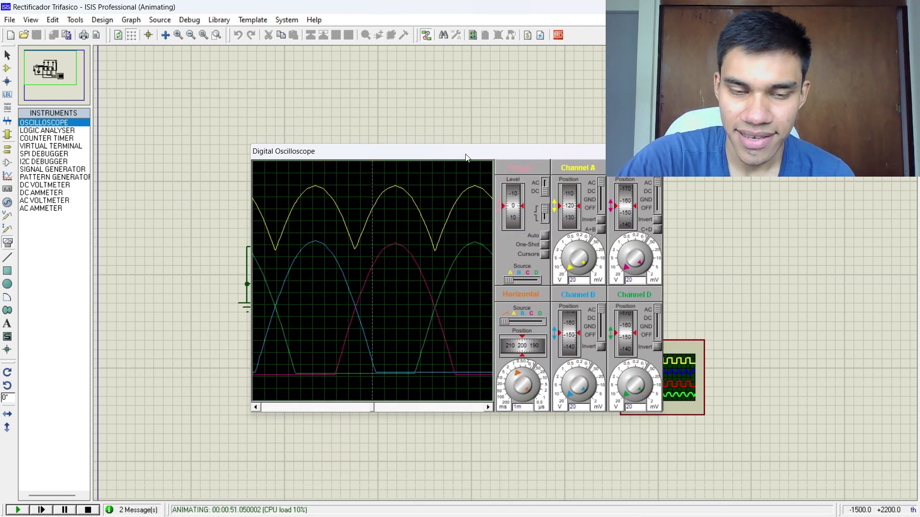
{"action": "left_click_drag", "start_coordinate": [465, 157], "coordinate": [434, 117]}
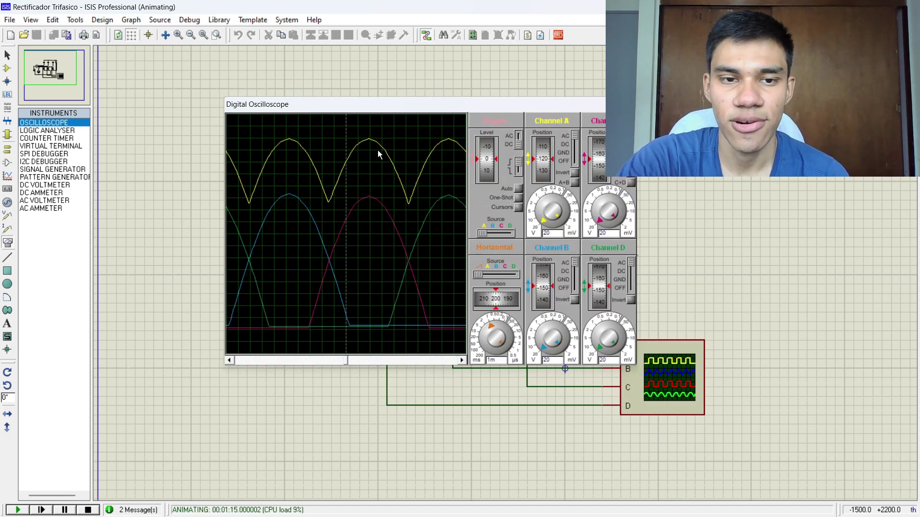
{"action": "left_click_drag", "start_coordinate": [374, 109], "coordinate": [341, 111]}
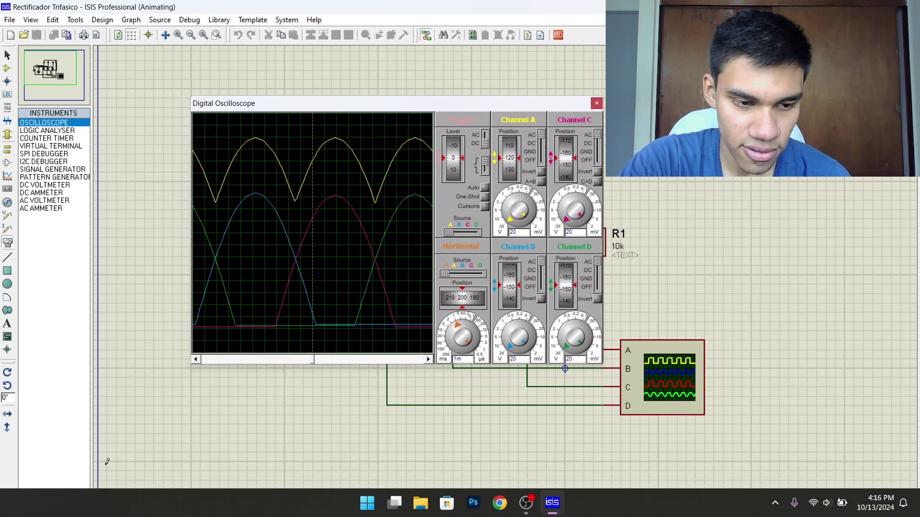
{"action": "left_click", "coordinate": [87, 510]}
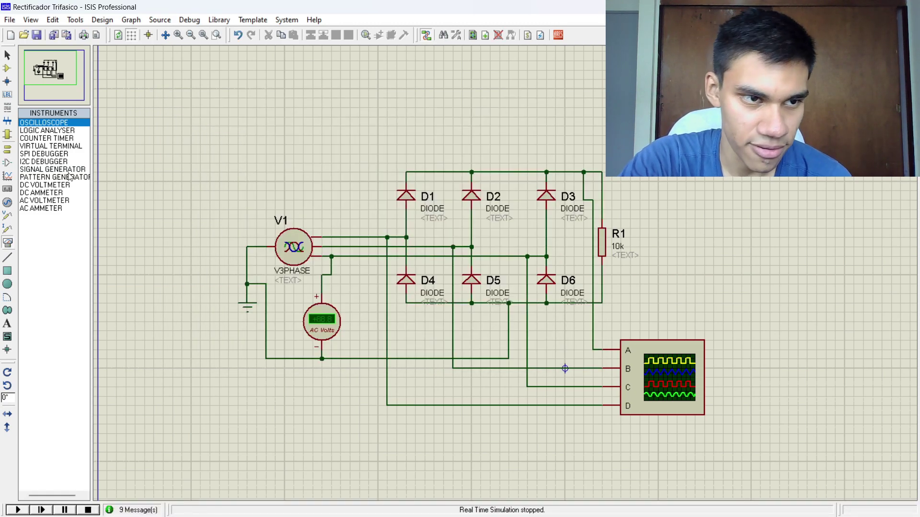
- Place a CAPACITOR upright beside resistor R1, on the side away from the diodes
{"action": "left_click", "coordinate": [8, 83]}
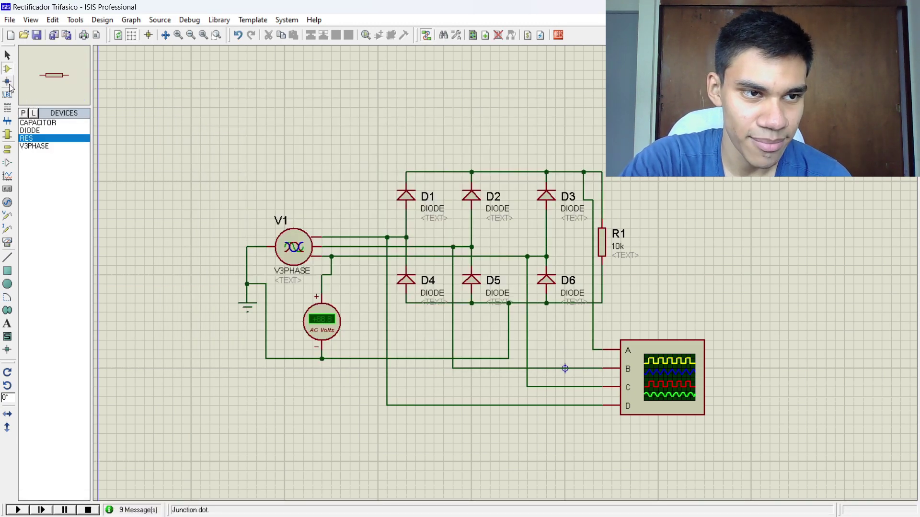
{"action": "left_click", "coordinate": [37, 123]}
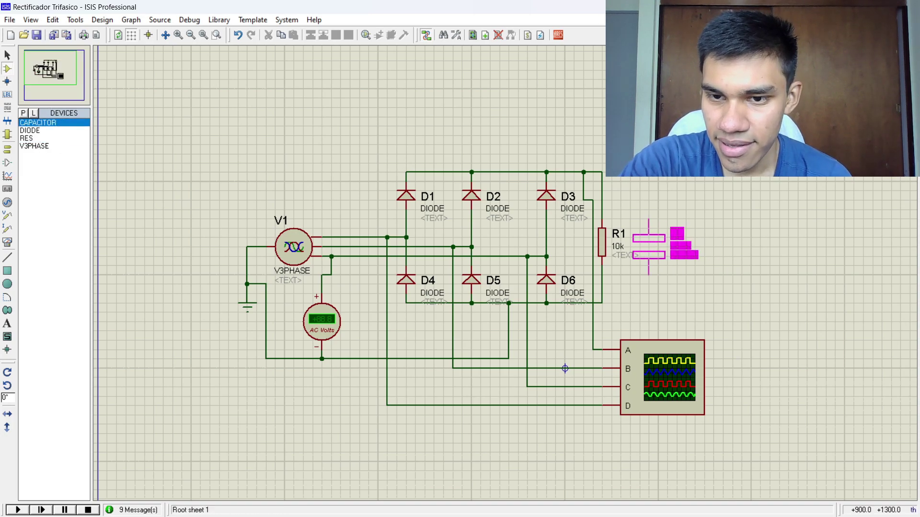
{"action": "left_click", "coordinate": [650, 246]}
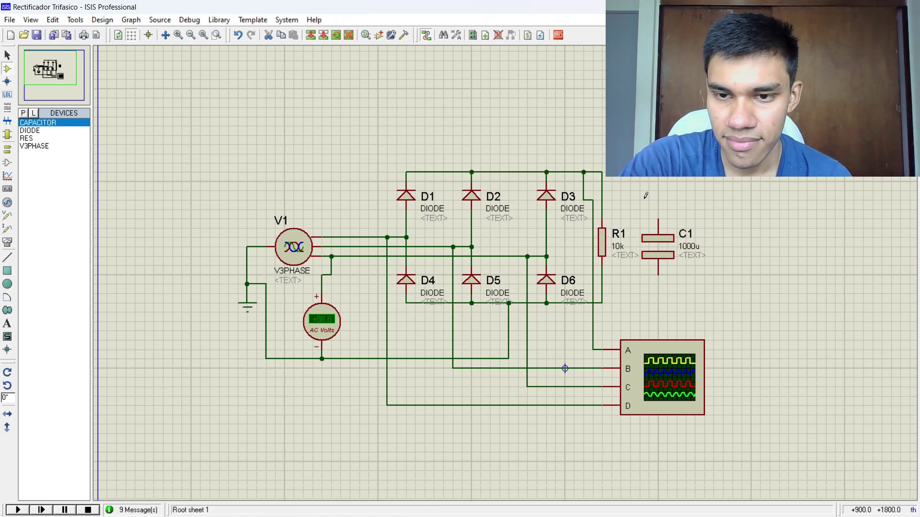
{"action": "left_click", "coordinate": [644, 195]}
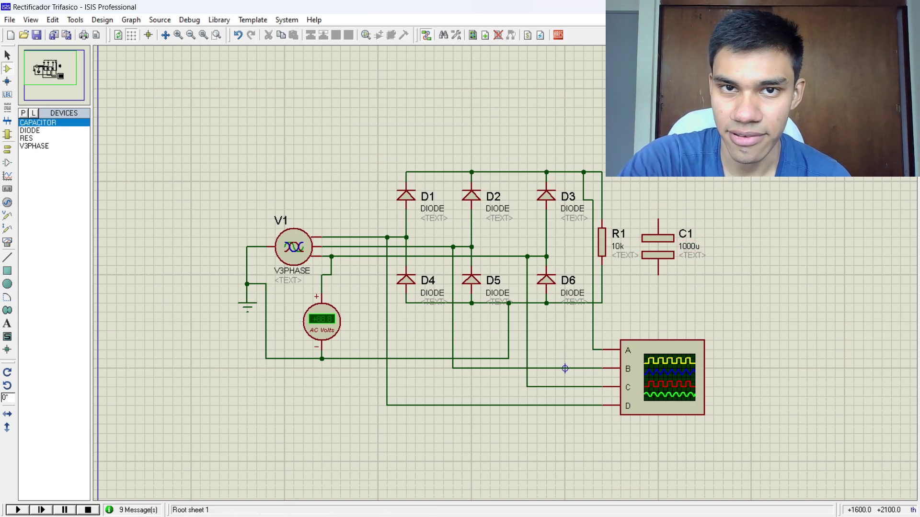
- Wire capacitor C1 in parallel with R1 between the bridge's upper and lower rails
{"action": "left_click", "coordinate": [658, 220]}
{"action": "left_click", "coordinate": [658, 172]}
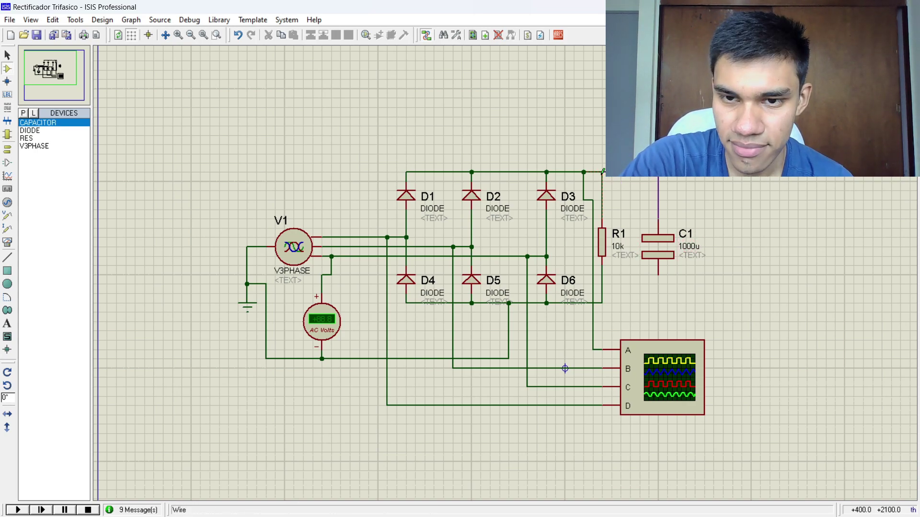
{"action": "left_click", "coordinate": [659, 283]}
{"action": "left_click", "coordinate": [602, 302]}
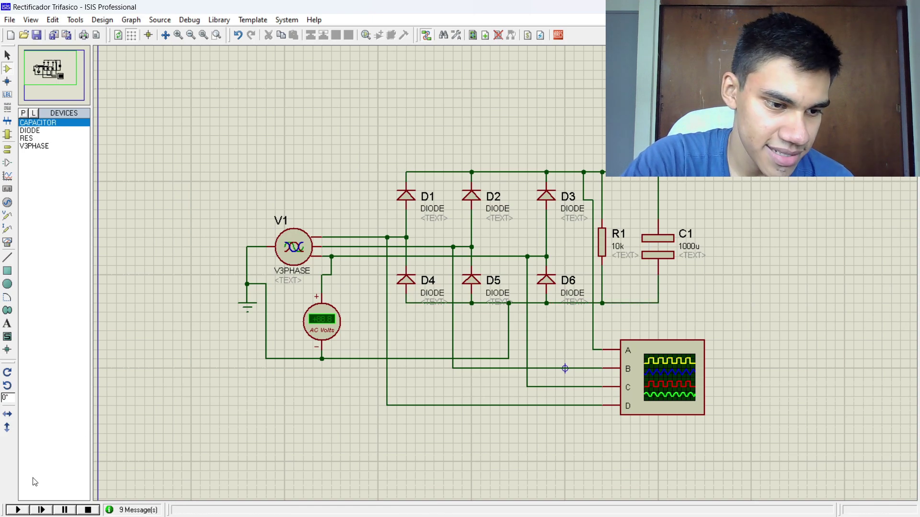
- Run the simulation with the capacitor in circuit and examine the filtered output on the oscilloscope, moving its window aside to inspect the schematic
{"action": "left_click", "coordinate": [18, 510]}
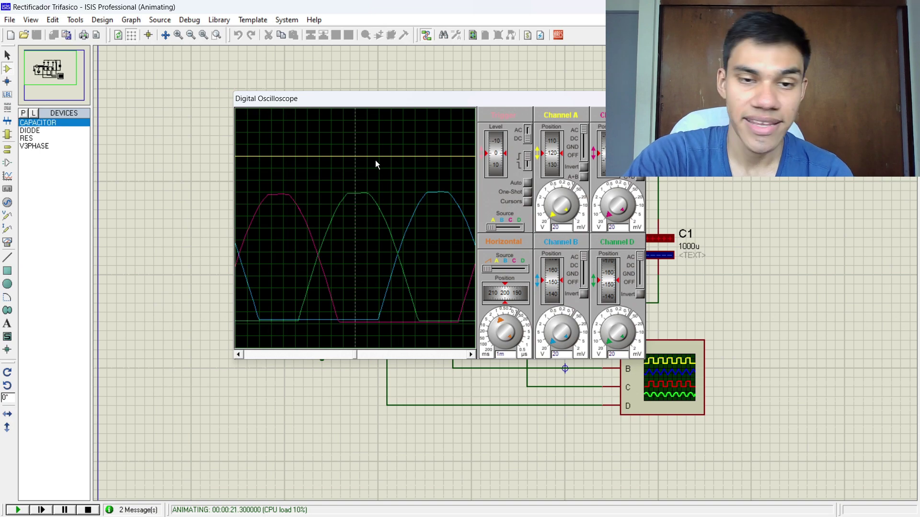
{"action": "left_click_drag", "start_coordinate": [409, 101], "coordinate": [286, 399]}
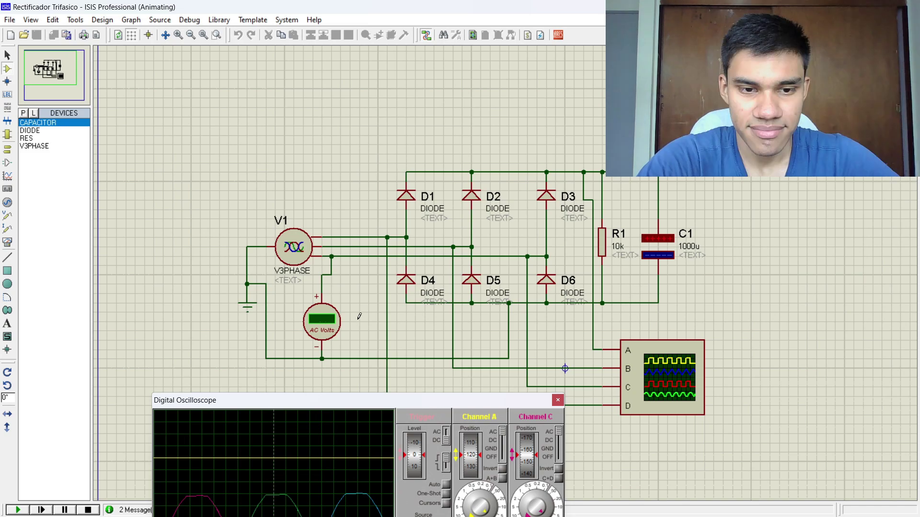
{"action": "left_click_drag", "start_coordinate": [345, 406], "coordinate": [358, 124]}
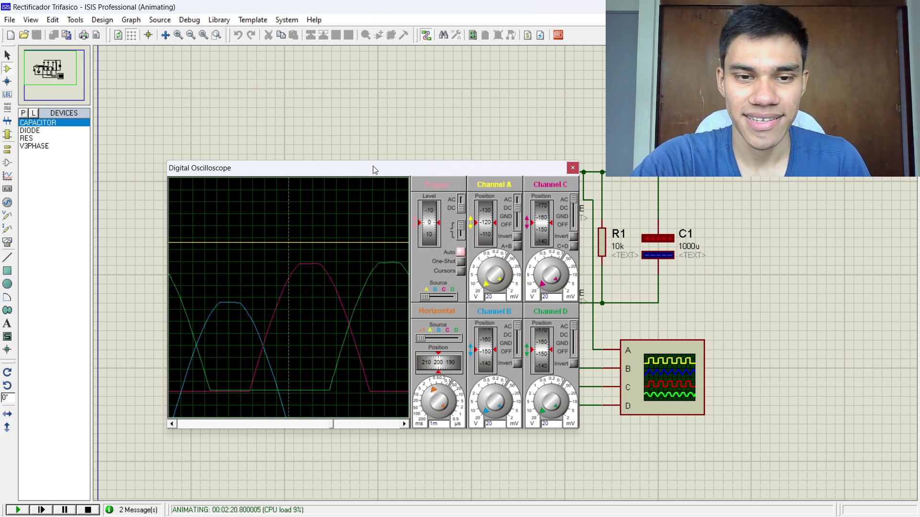
{"action": "mouse_move", "coordinate": [372, 171]}
{"action": "left_mouse_down"}
{"action": "mouse_move", "coordinate": [365, 207]}
{"action": "mouse_move", "coordinate": [364, 132]}
{"action": "mouse_move", "coordinate": [365, 240]}
{"action": "mouse_move", "coordinate": [371, 149]}
{"action": "mouse_move", "coordinate": [365, 160]}
{"action": "left_mouse_up"}
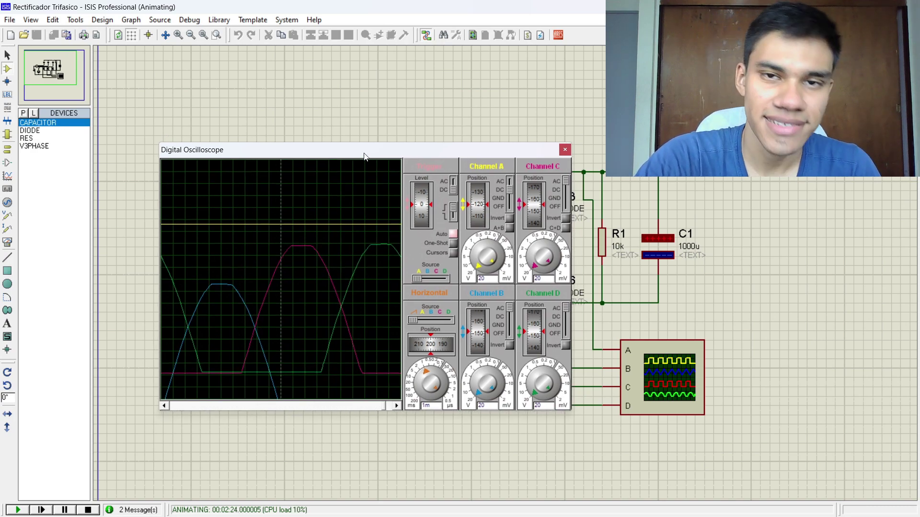